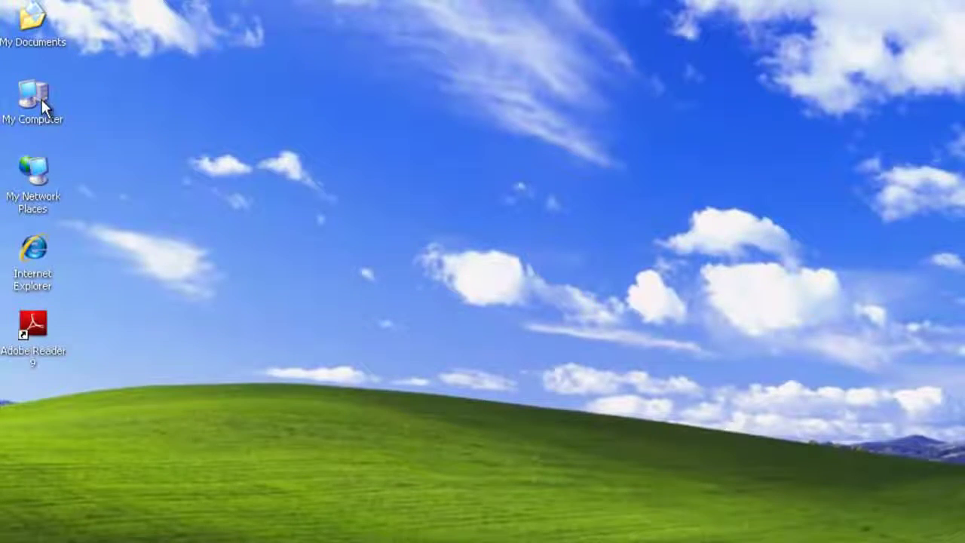
Open the folder L:\gw2012\groupwise\admin\utility\tools from My Computer
double_click(33, 96)
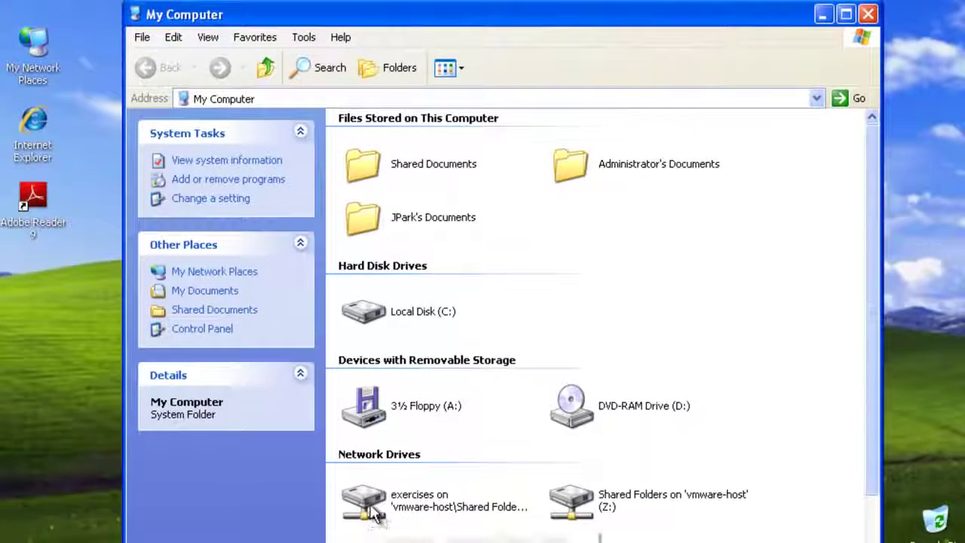
double_click(375, 511)
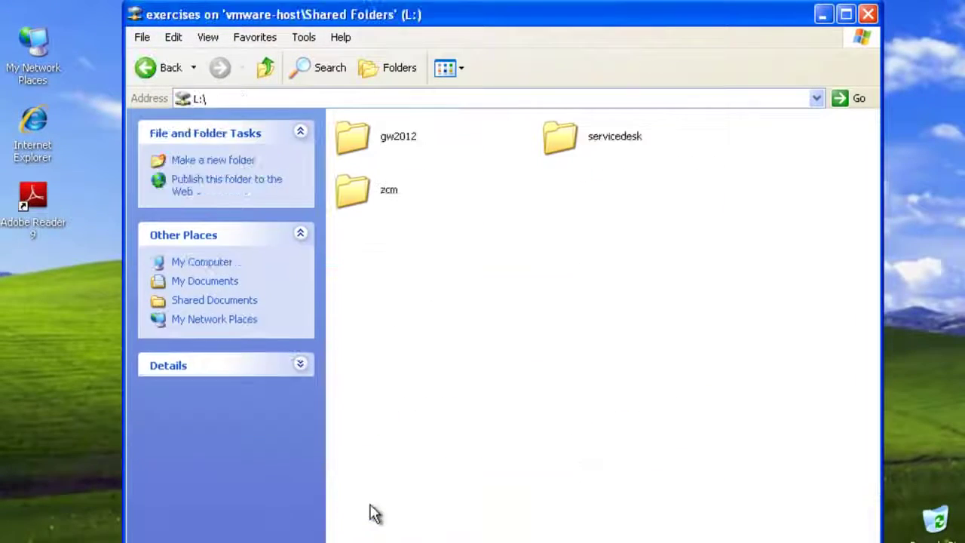
double_click(356, 147)
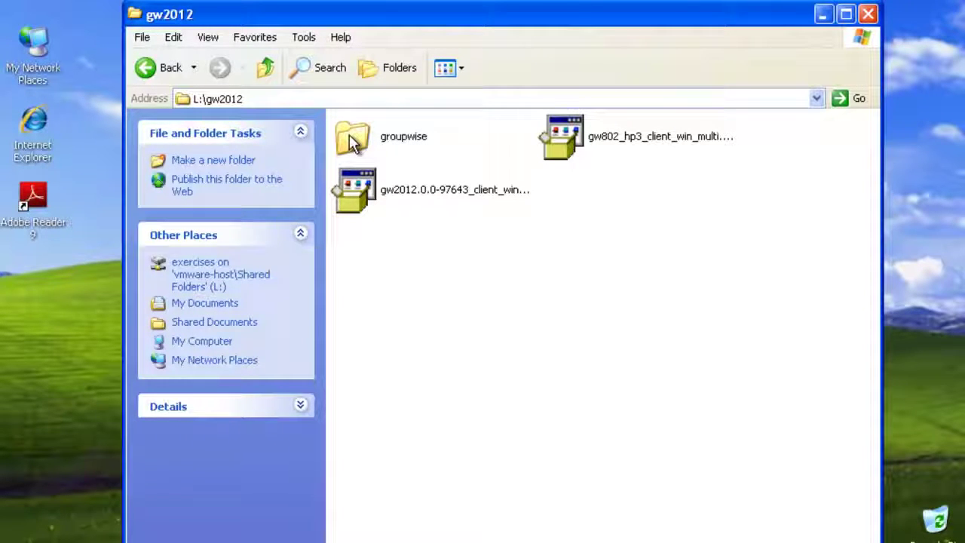
double_click(349, 134)
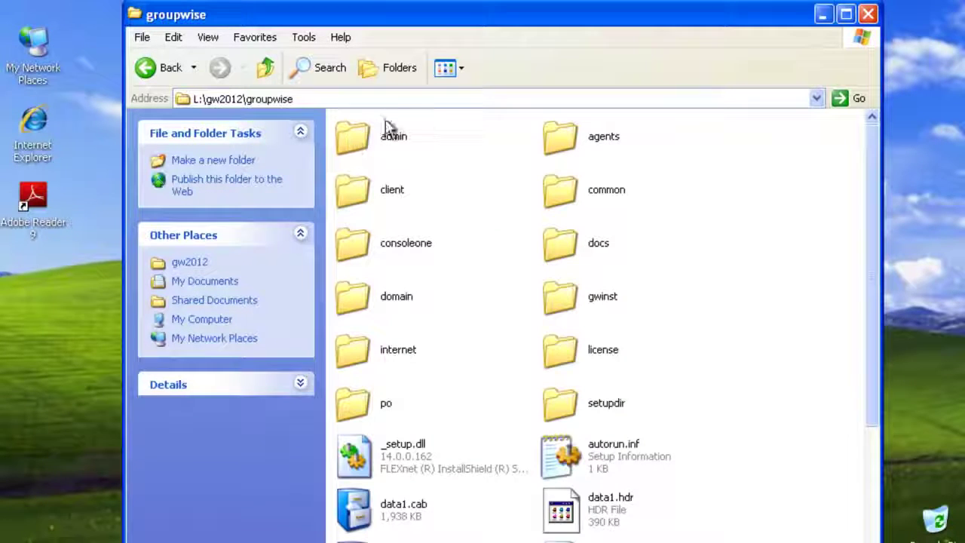
double_click(354, 136)
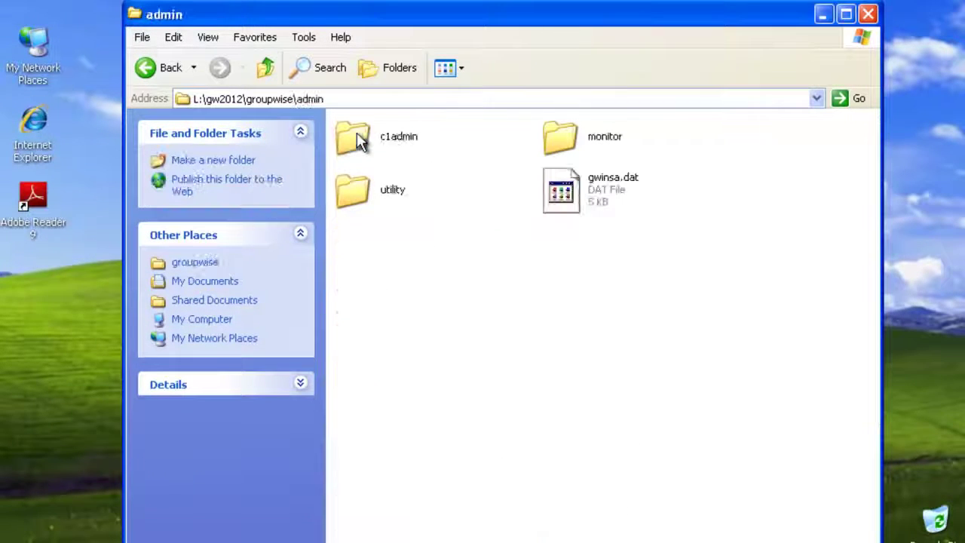
double_click(375, 191)
double_click(559, 141)
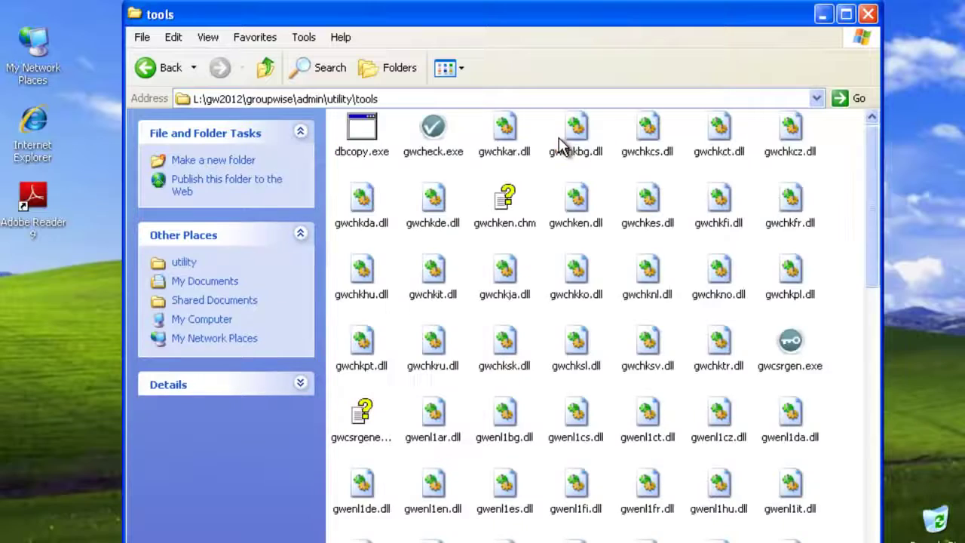
Launch gwtuner.exe from the tools folder and allow it to run despite the unverified publisher
scroll(652, 323, "down", 10)
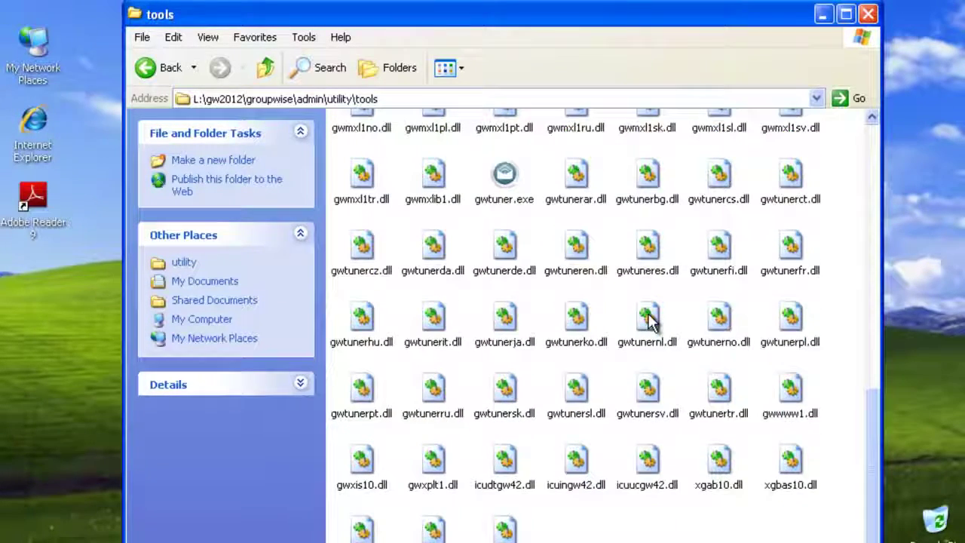
double_click(504, 183)
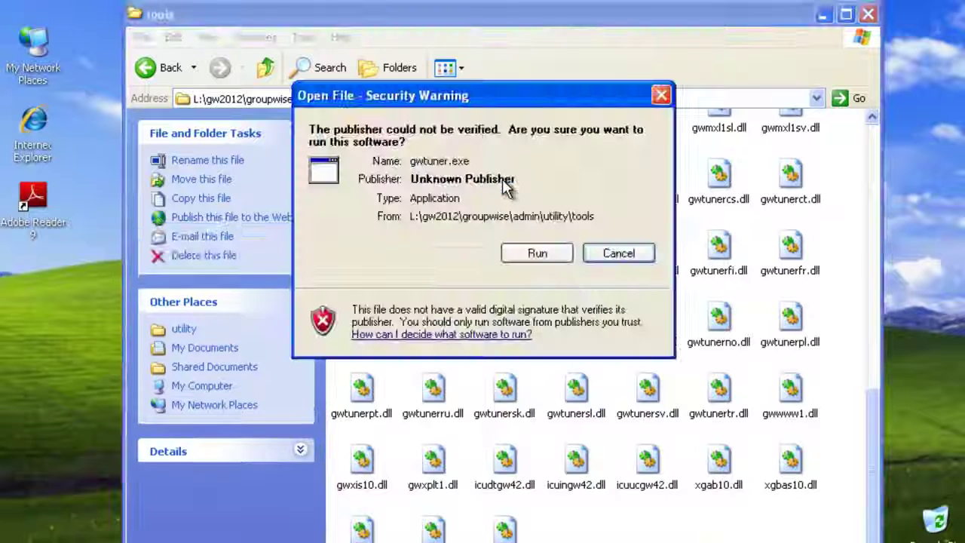
left_click(536, 253)
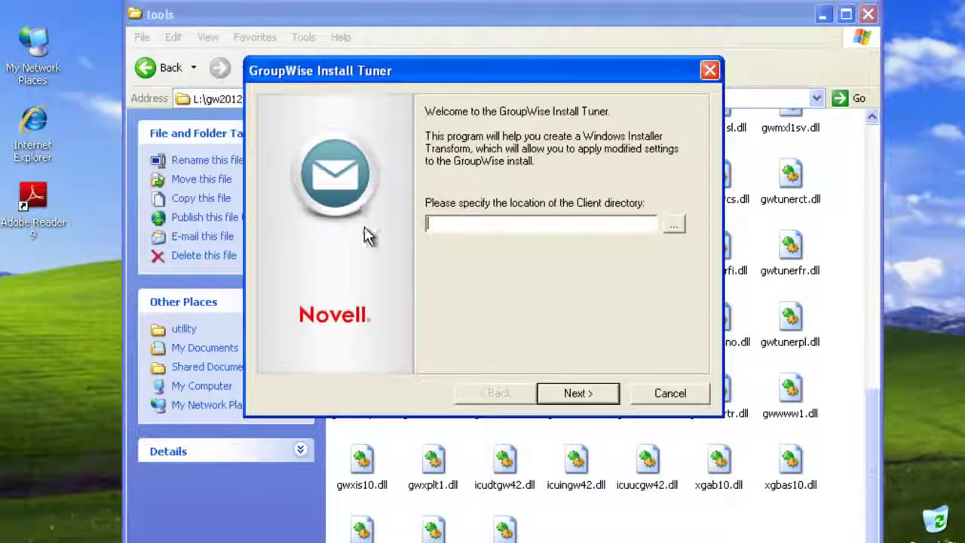
Specify L:\gw2012\groupwise\client as the Client directory and continue to the general settings
left_click(673, 225)
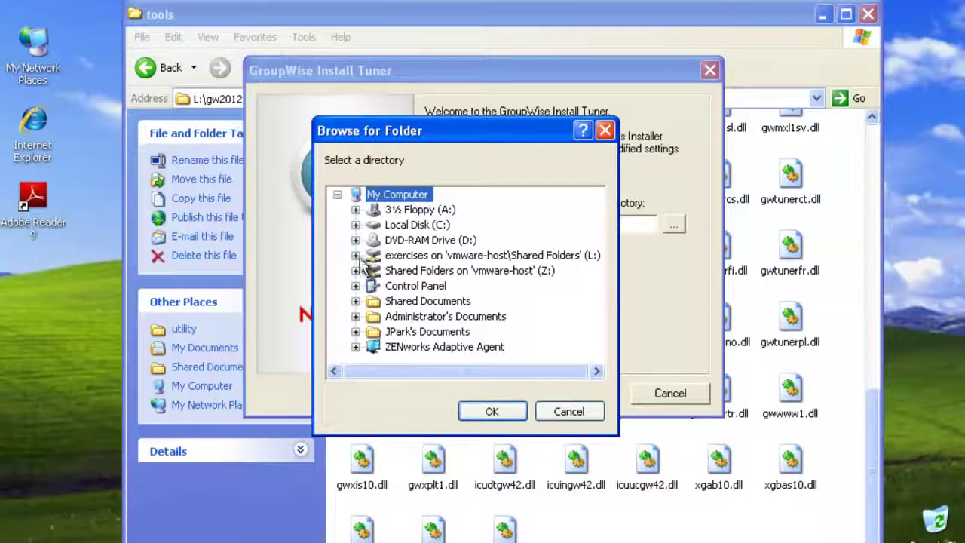
left_click(355, 255)
left_click(373, 271)
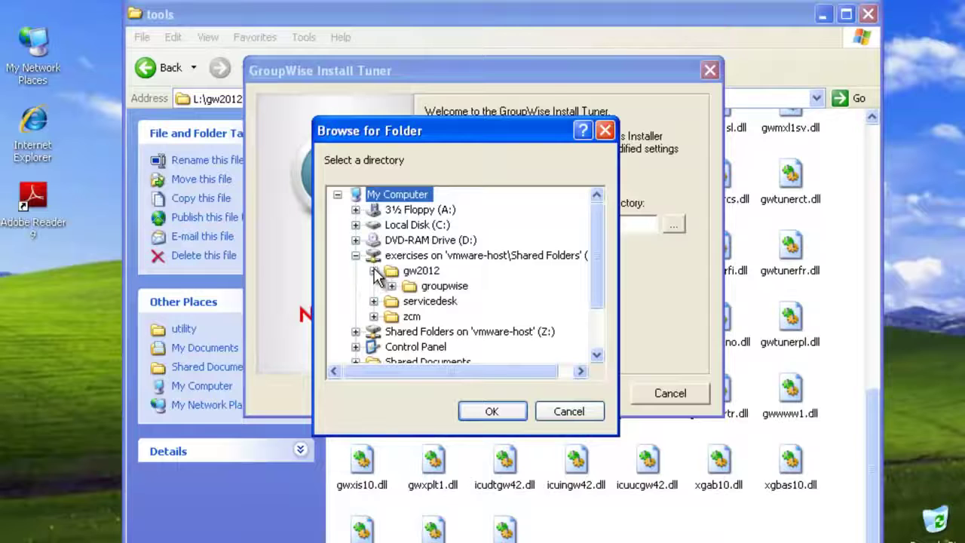
left_click(392, 286)
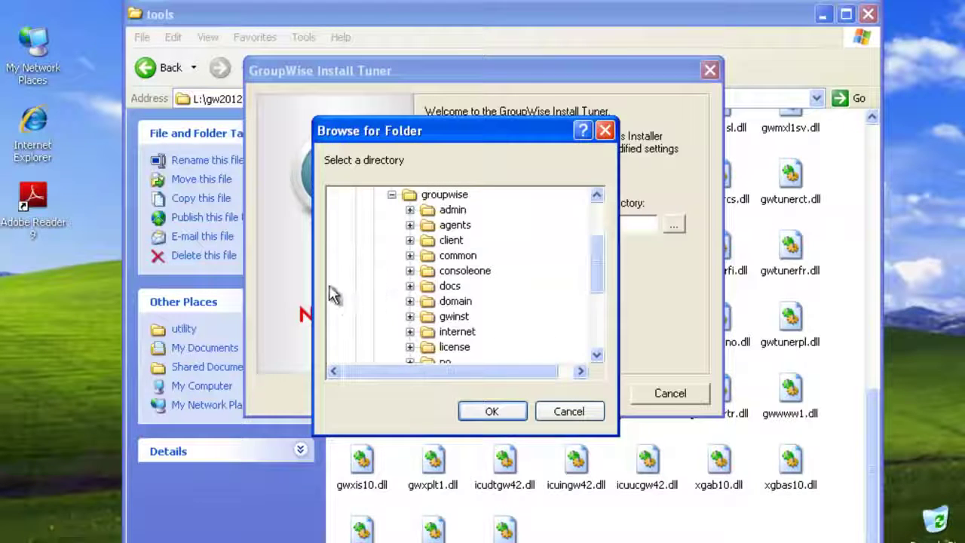
left_click(437, 243)
left_click(499, 413)
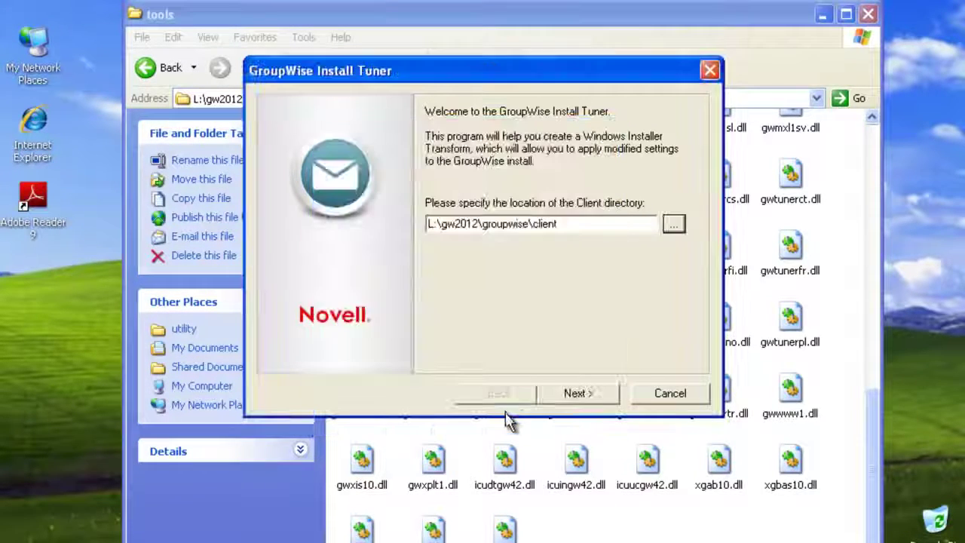
left_click(589, 396)
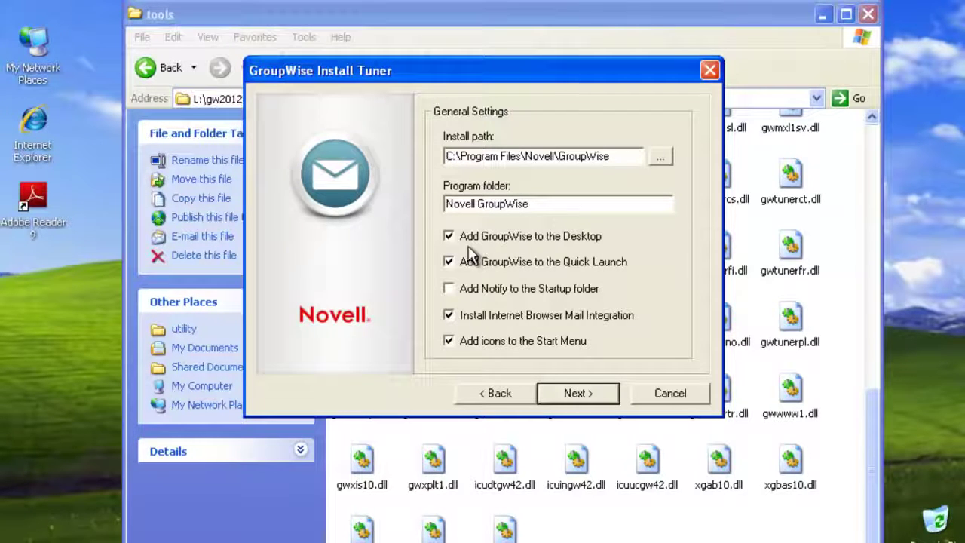
Toggle the Desktop, Quick Launch and Start Menu icon options in the general settings, and continue to the language selection
left_click(530, 240)
left_click(548, 264)
left_click(539, 340)
left_click(592, 392)
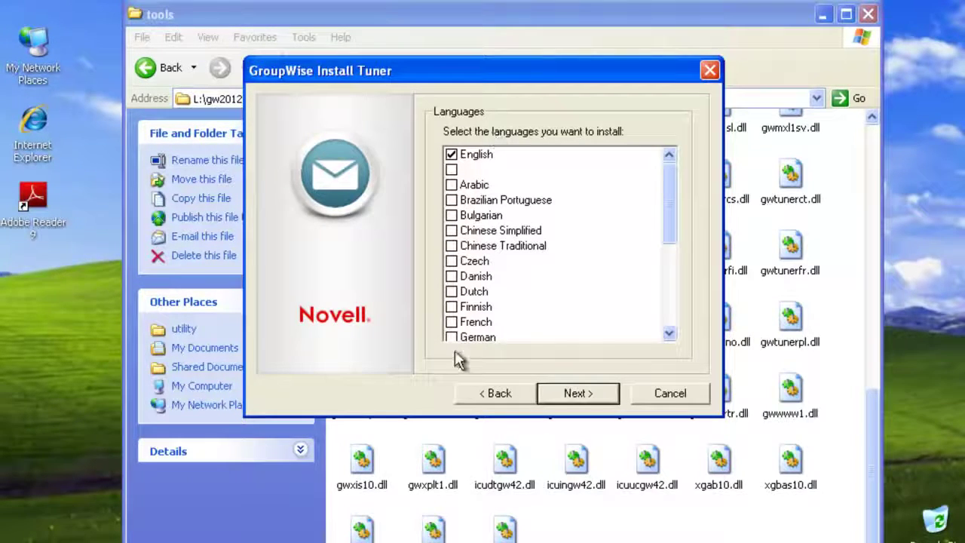
Add Danish to the languages to install and accept English as the default startup language
left_click_drag(671, 217, 665, 277)
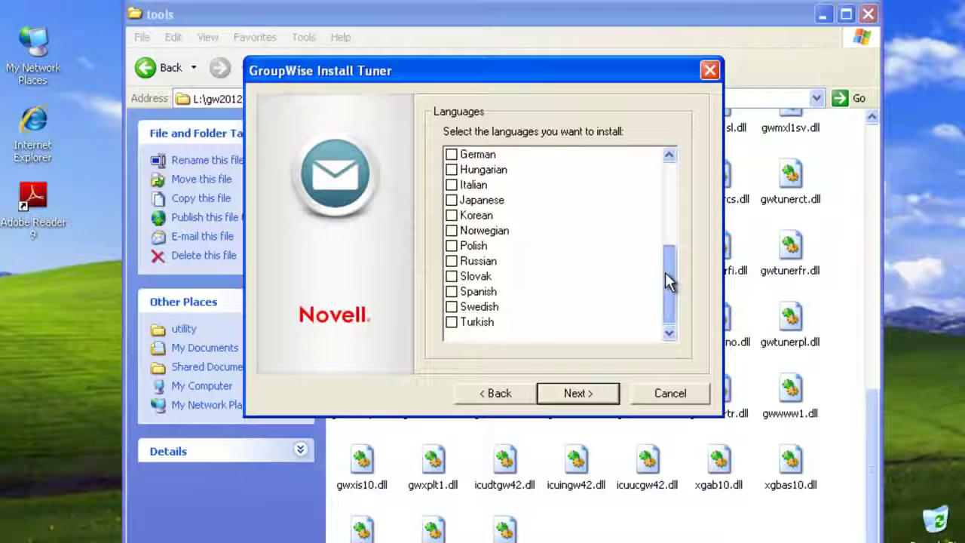
left_click_drag(671, 270, 676, 159)
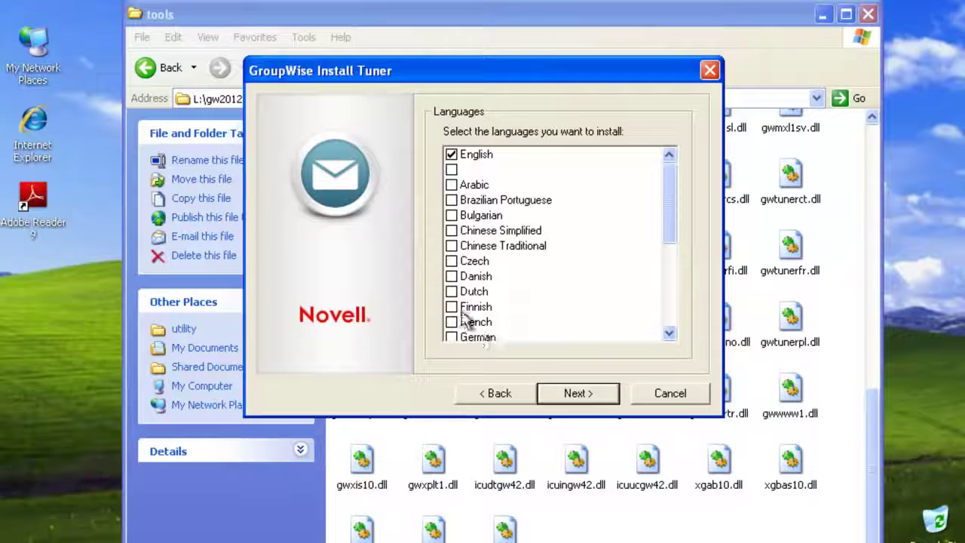
left_click(451, 277)
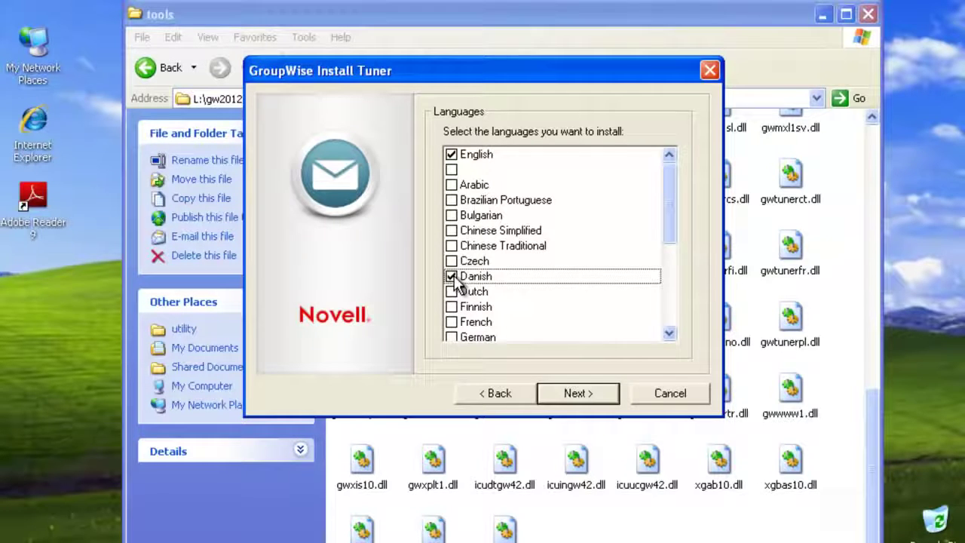
left_click(599, 390)
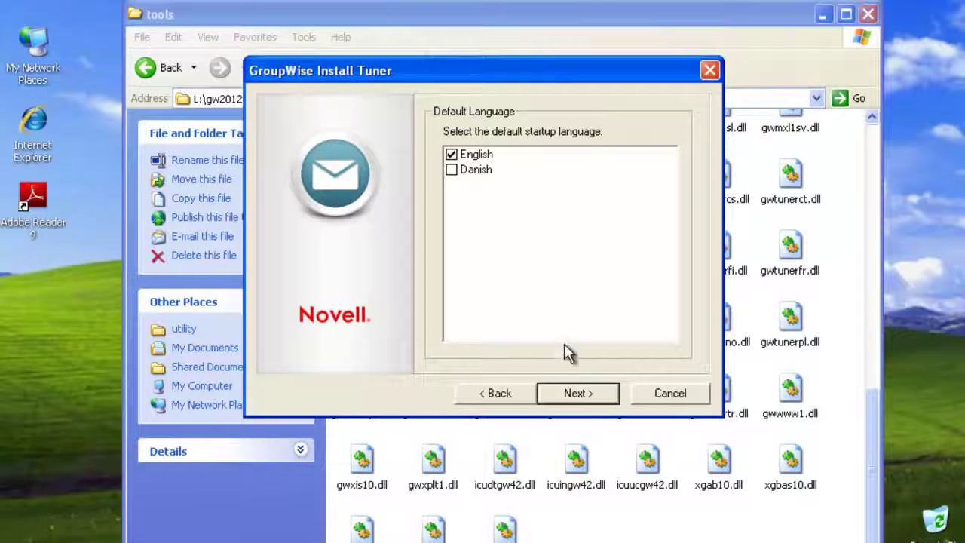
left_click(583, 395)
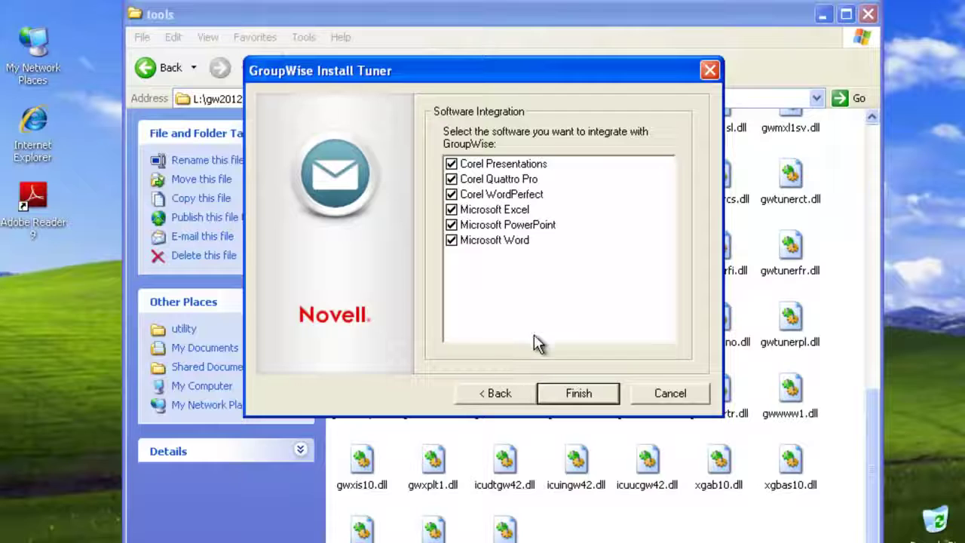
Deselect all three Corel and all three Microsoft software integrations and finish creating the Windows Installer Transform file
left_click(452, 239)
left_click(451, 225)
left_click(452, 209)
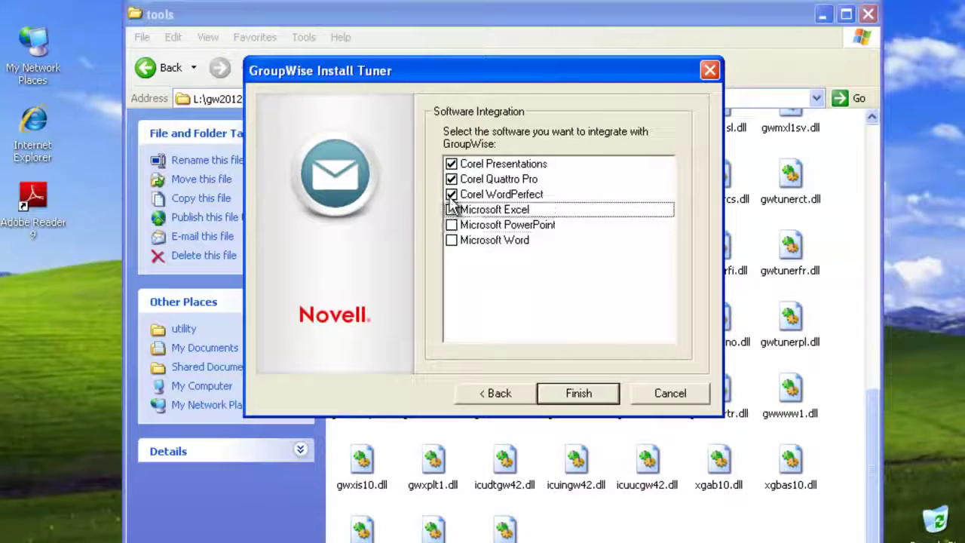
left_click(451, 195)
left_click(451, 180)
left_click(451, 164)
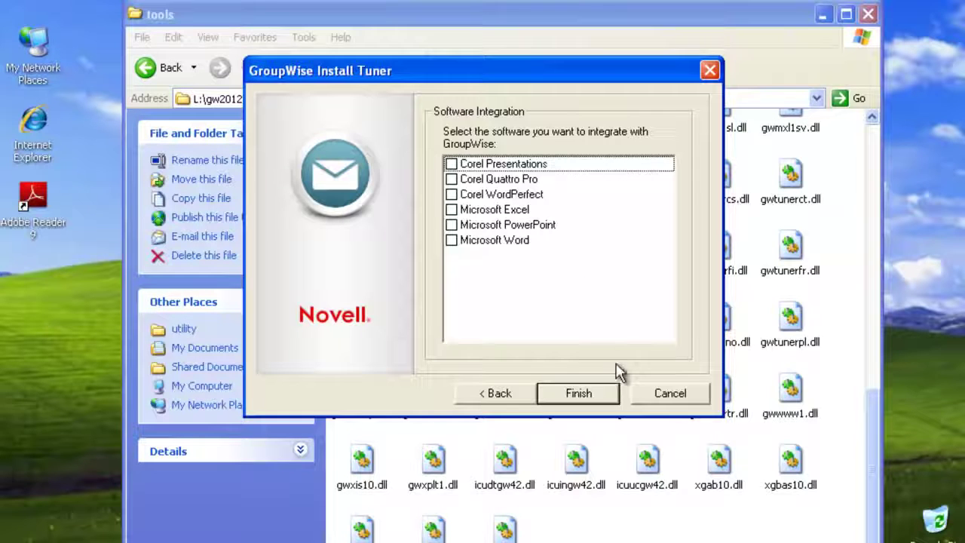
left_click(596, 393)
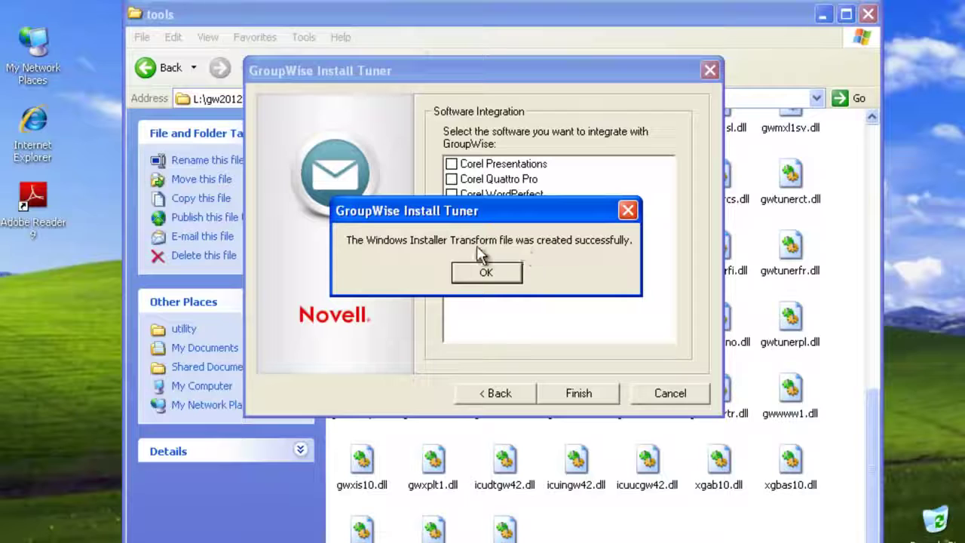
left_click(484, 273)
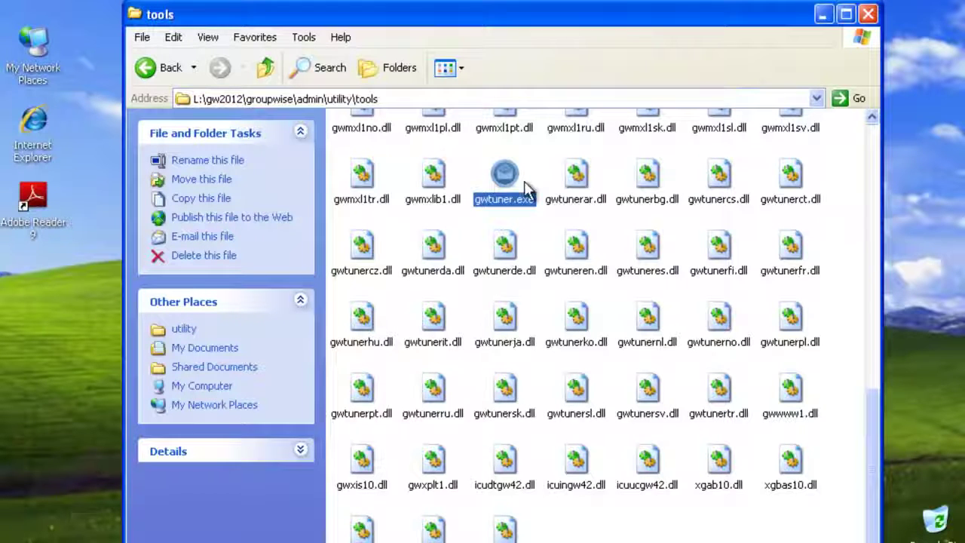
Locate the groupwise.mst transform file in L:\gw2012\groupwise\client\win32 and select it
left_click(266, 68)
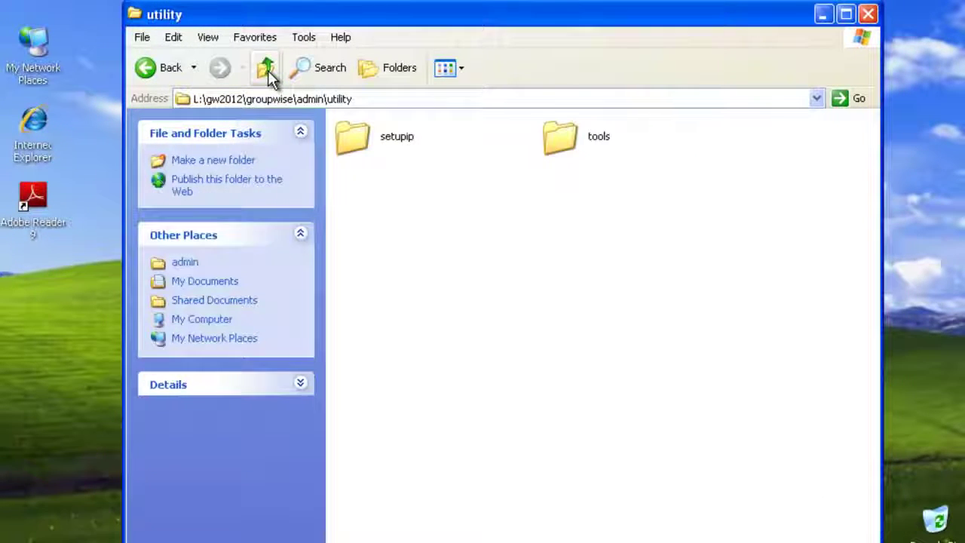
left_click(266, 69)
left_click(266, 68)
double_click(369, 187)
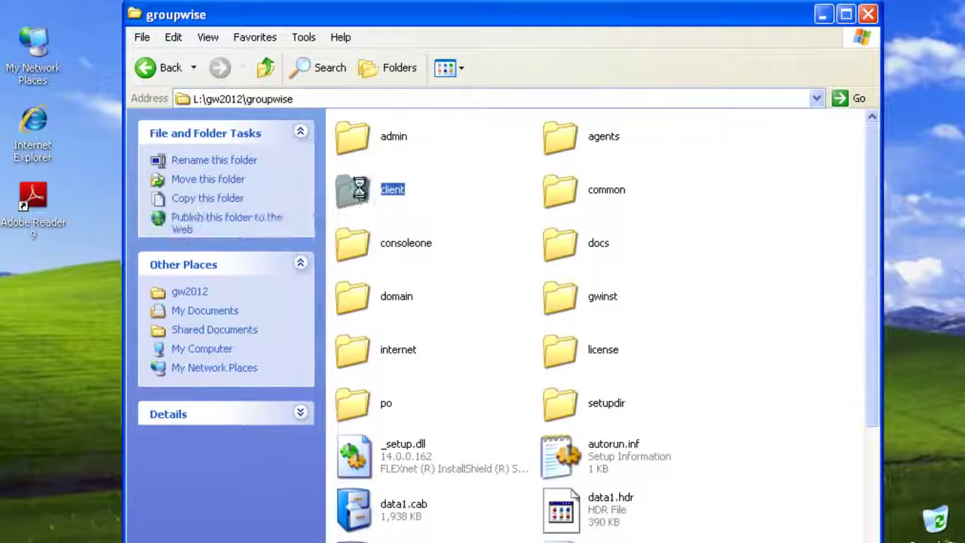
double_click(352, 189)
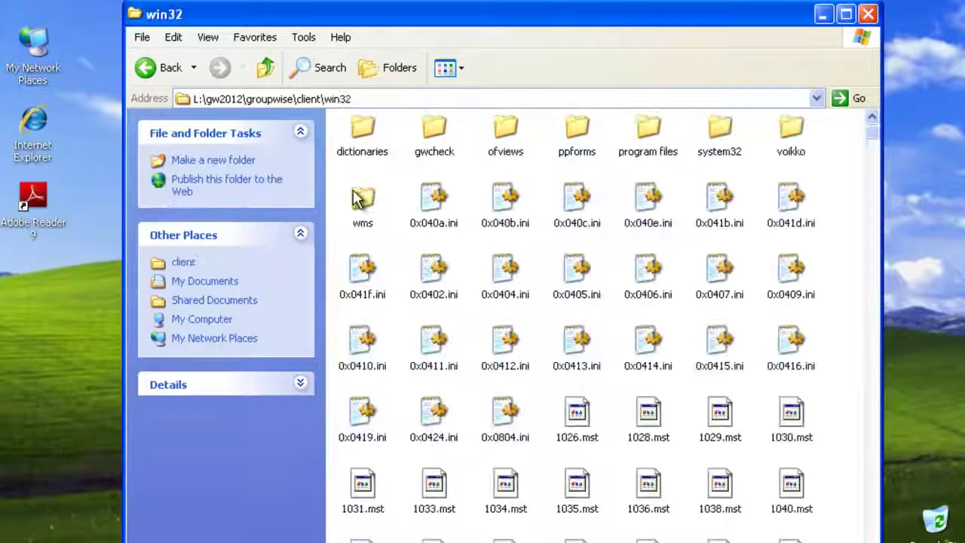
left_click(503, 366)
key("g")
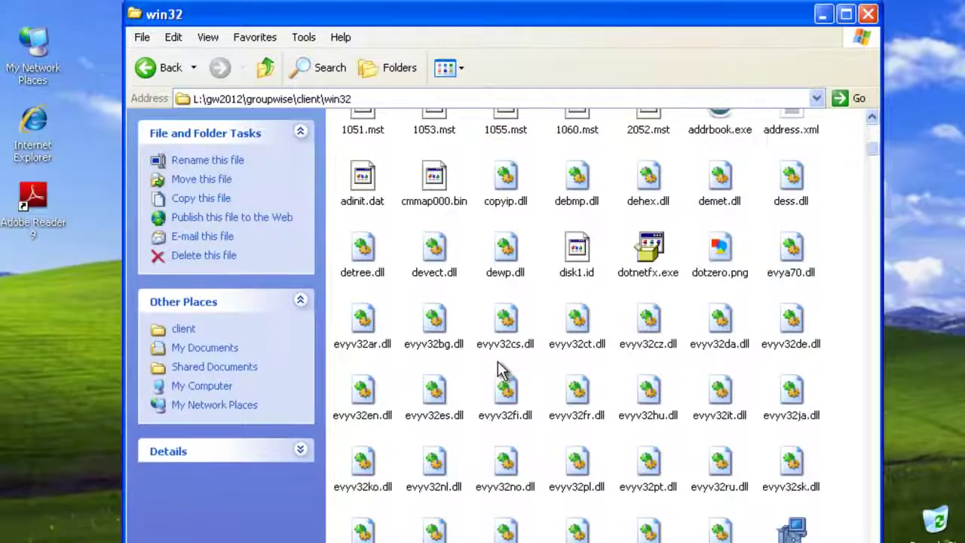
scroll(502, 366, "down", 3)
left_click(375, 504)
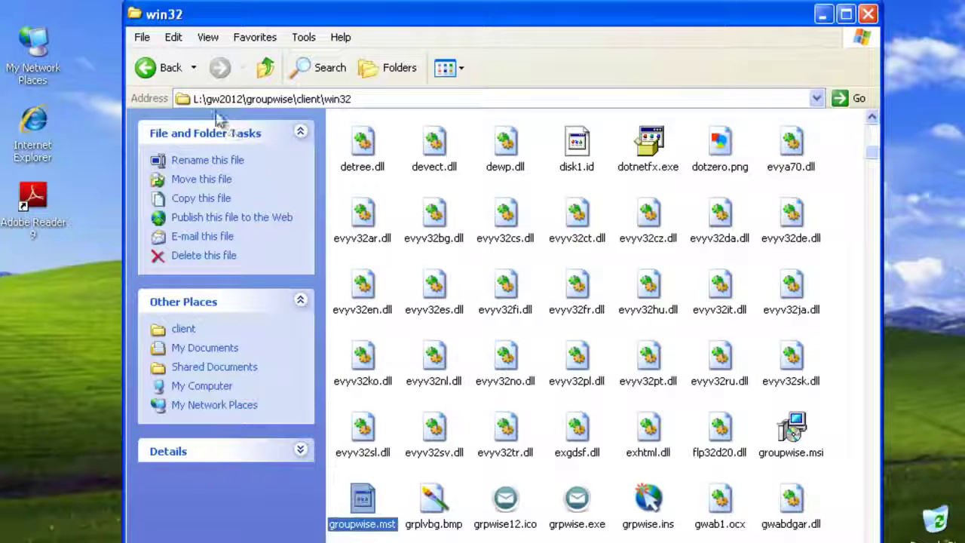
Open L:\gw2012\groupwise\admin\utility\setupip and select setupip.fil, followed by the extract.bat batch file
left_click(265, 69)
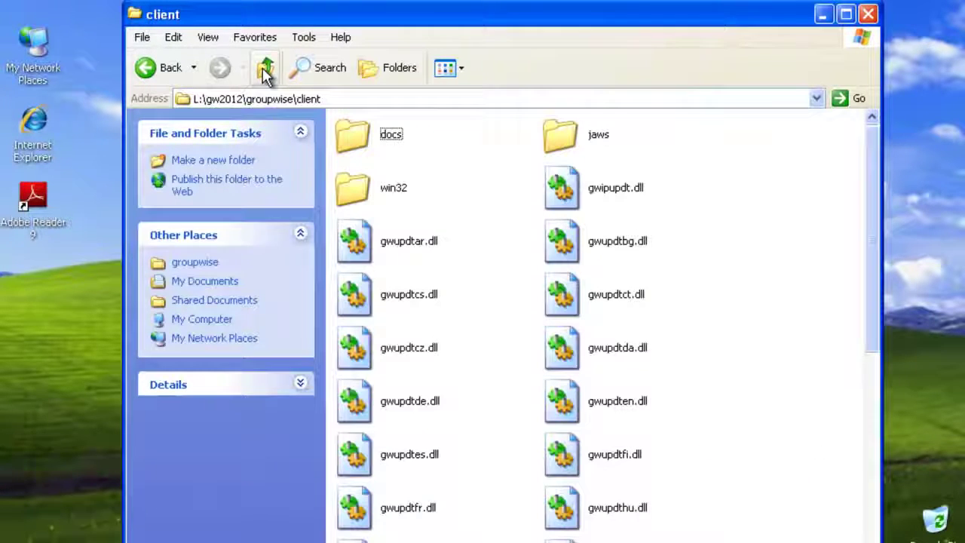
left_click(264, 68)
double_click(364, 146)
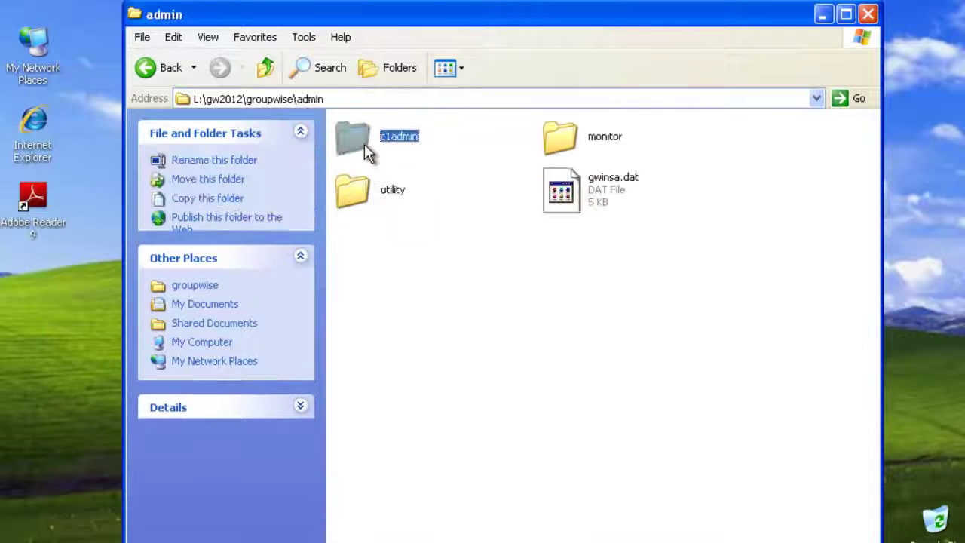
double_click(370, 203)
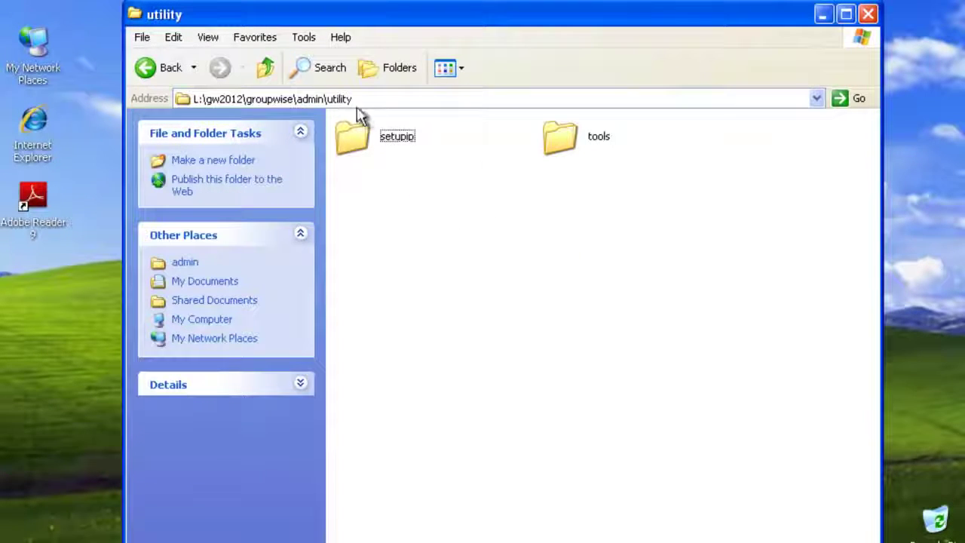
double_click(354, 139)
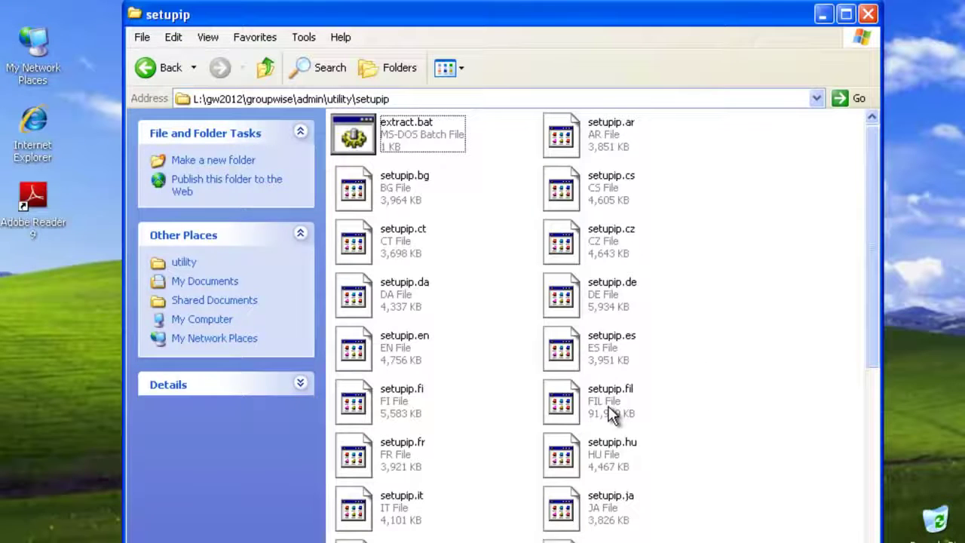
left_click(562, 402)
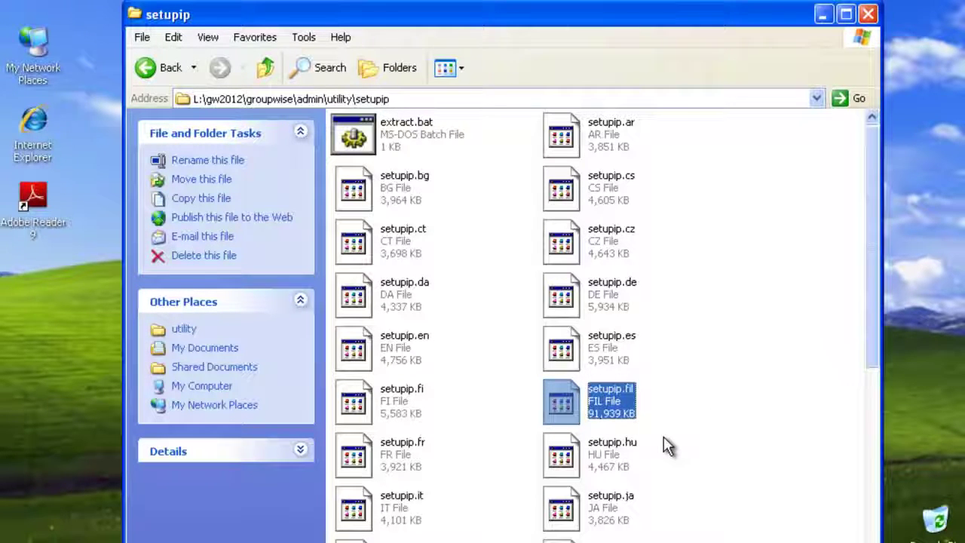
left_click(398, 139)
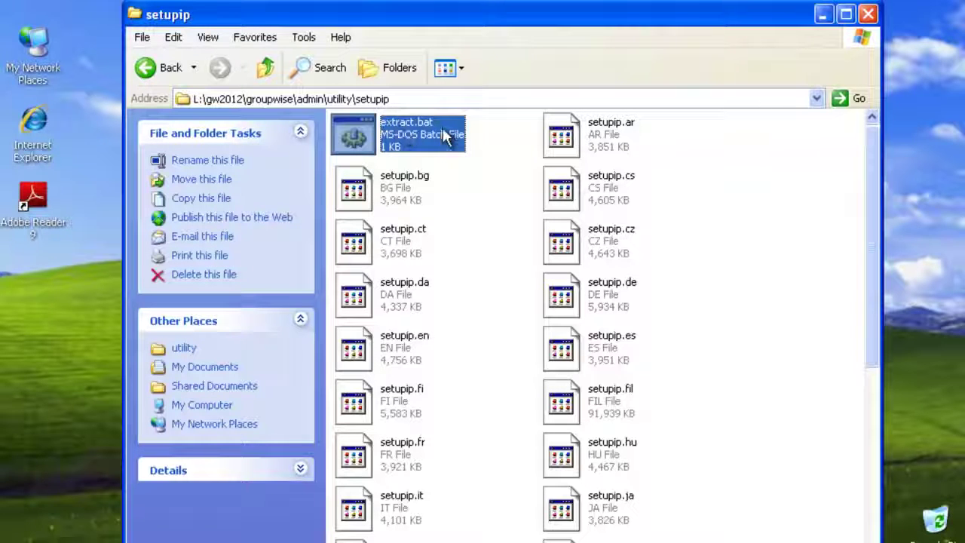
Extend the extract.bat selection with setupip.fil, setupip.en and setupip.da, and close the setupip folder window
left_click(596, 407, "ctrl")
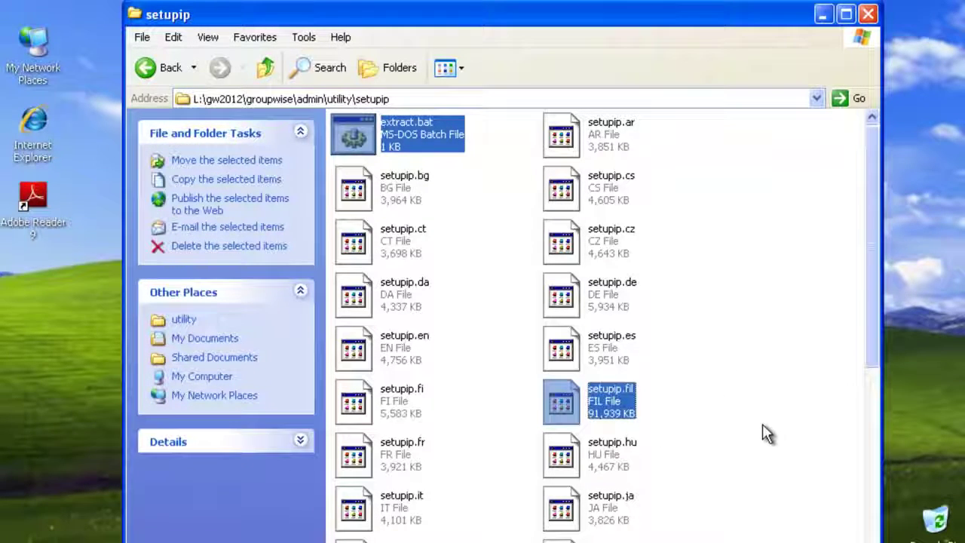
left_click(407, 353, "ctrl")
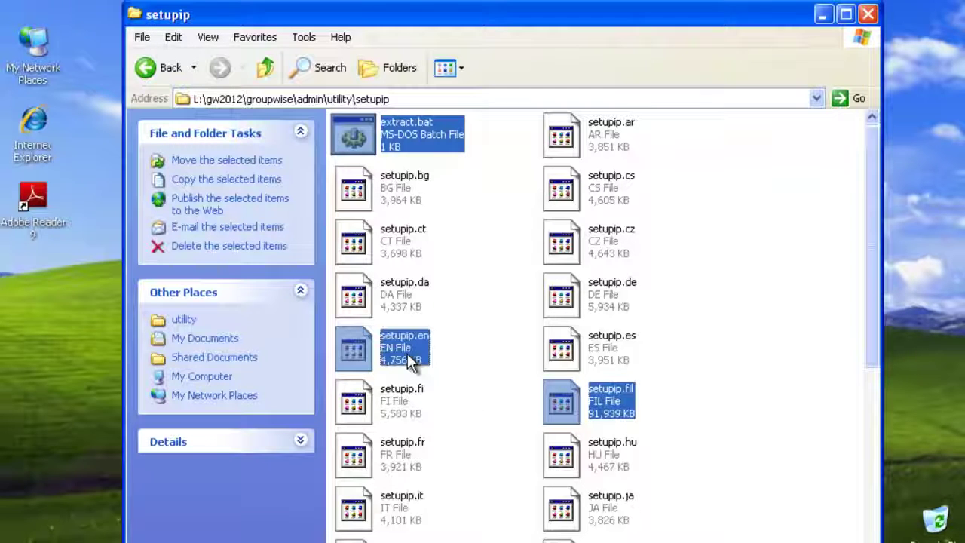
left_click(392, 294, "ctrl")
left_click(493, 291, "ctrl")
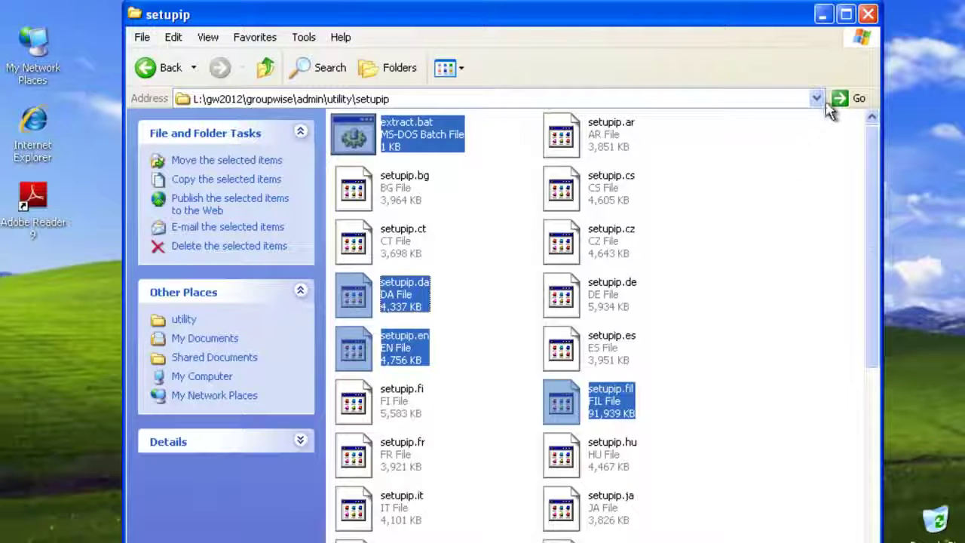
left_click(865, 20)
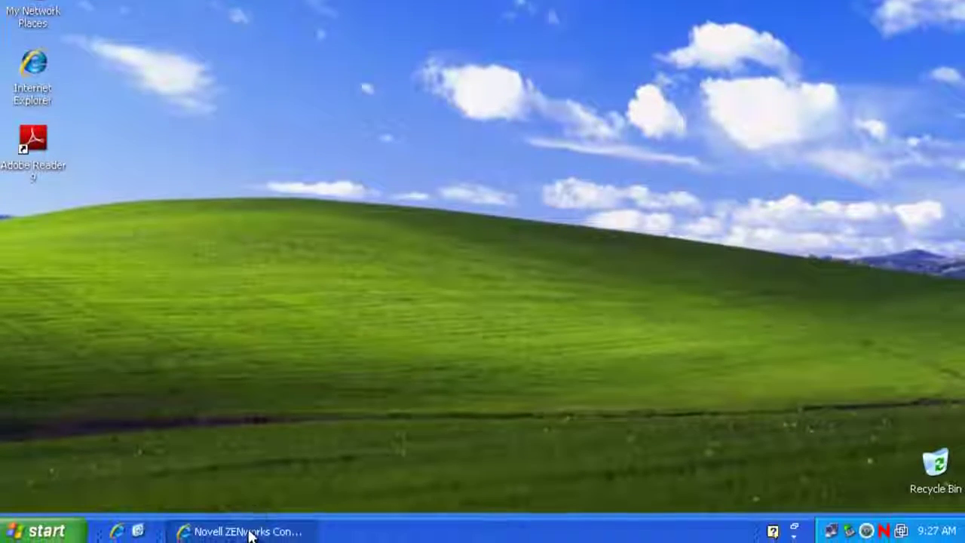
Switch to Novell ZENworks Control Center and start a new Windows bundle with the Empty Bundle category
left_click(249, 532)
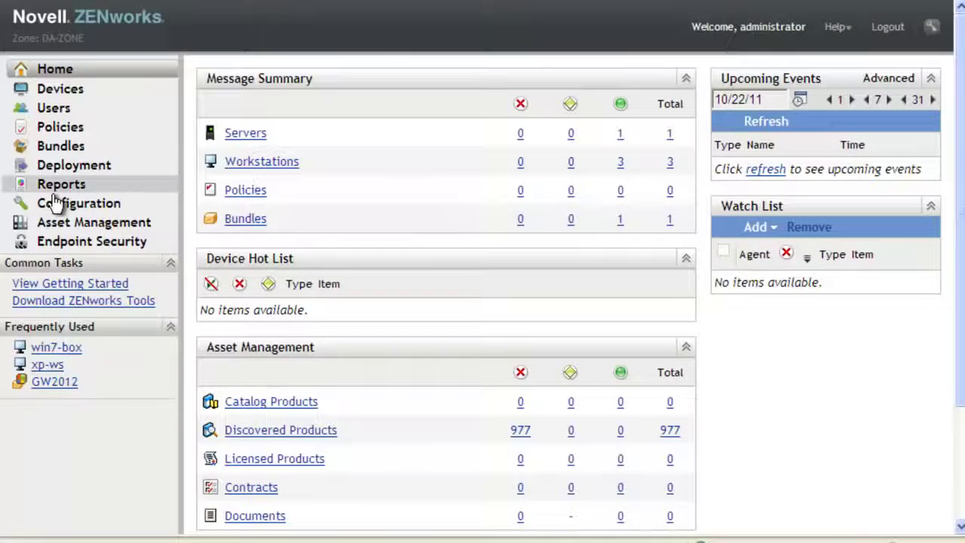
left_click(60, 150)
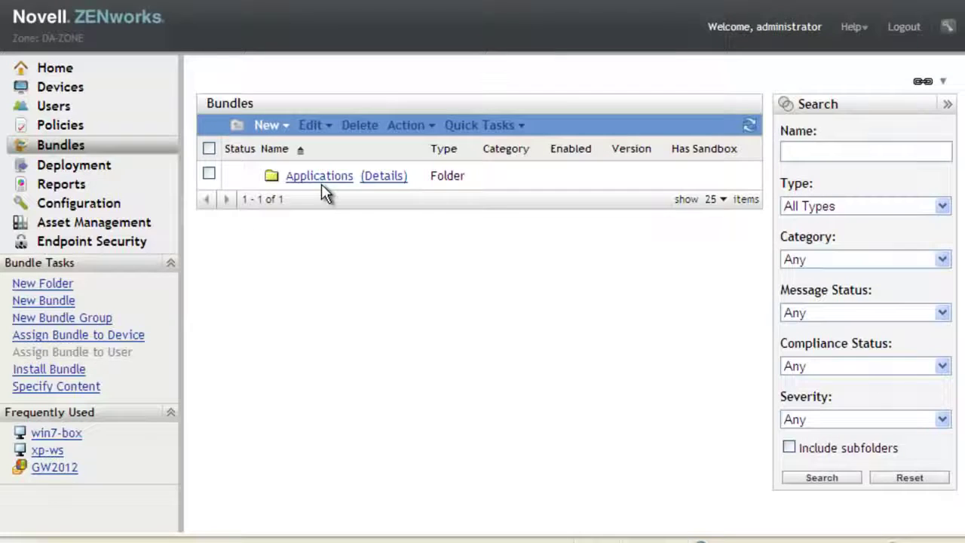
left_click(280, 126)
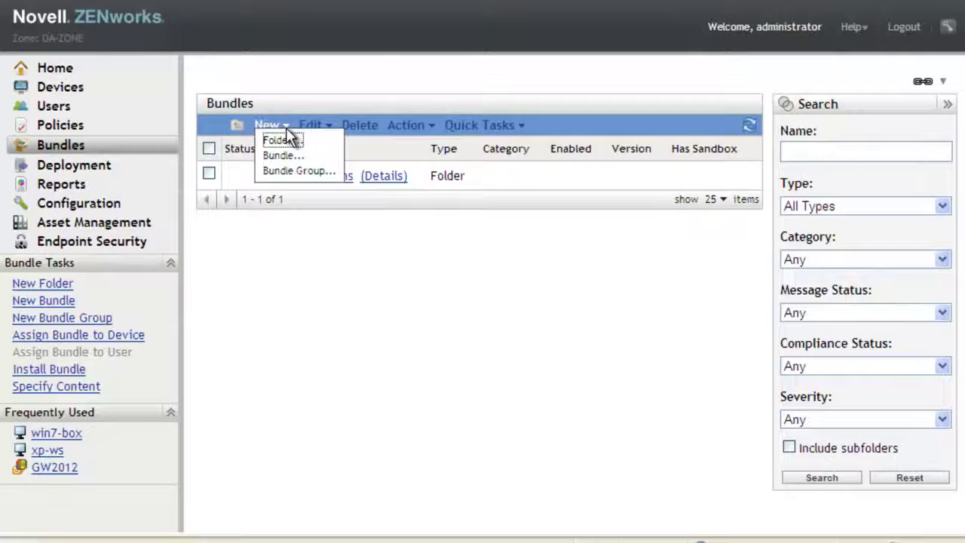
left_click(315, 157)
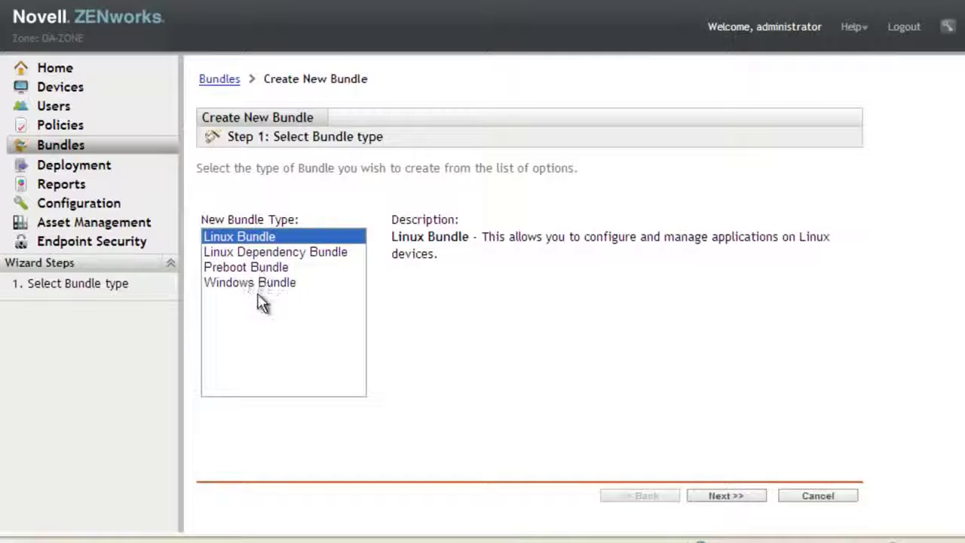
left_click(228, 284)
left_click(710, 493)
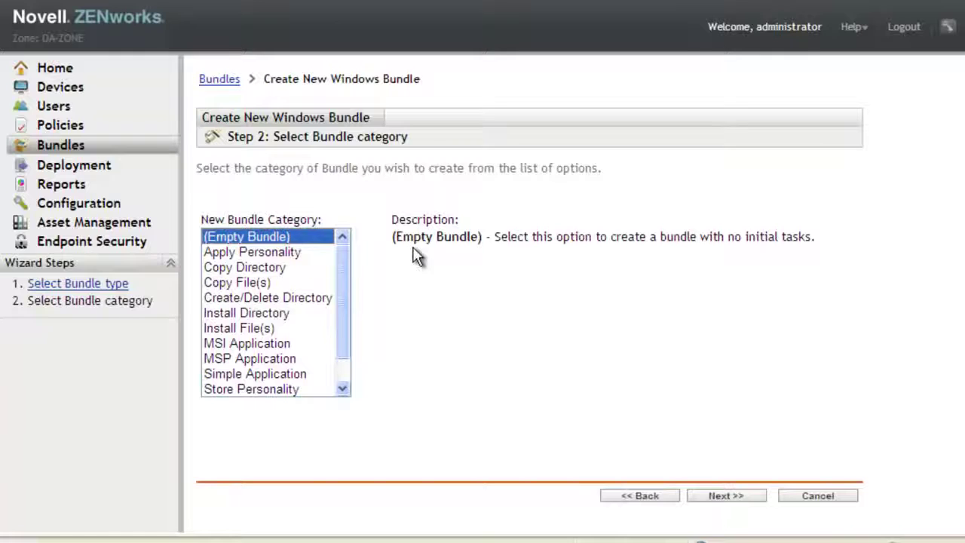
left_click(735, 498)
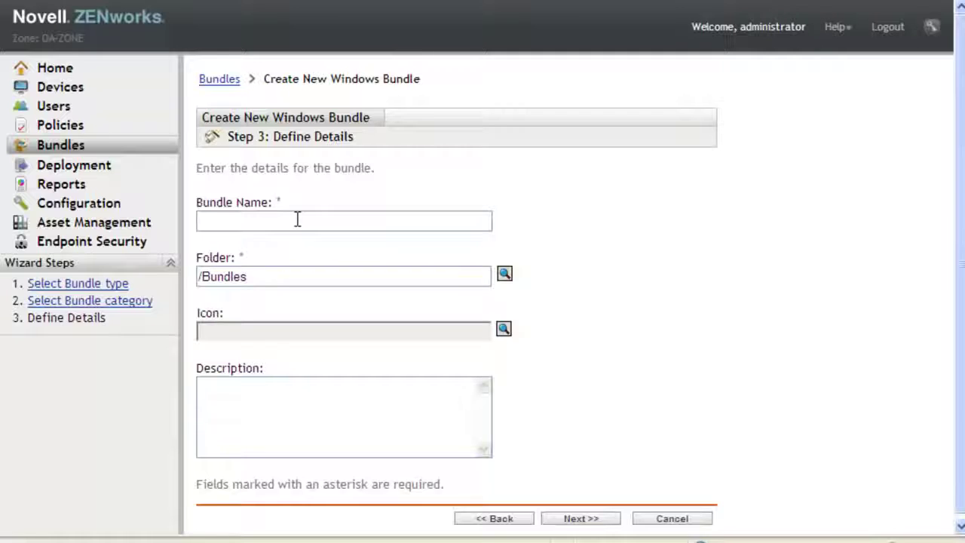
Name the bundle GW2012 and browse to L:\gw2012\groupwise\client\win32 for its icon
type("GW2012")
left_click(503, 331)
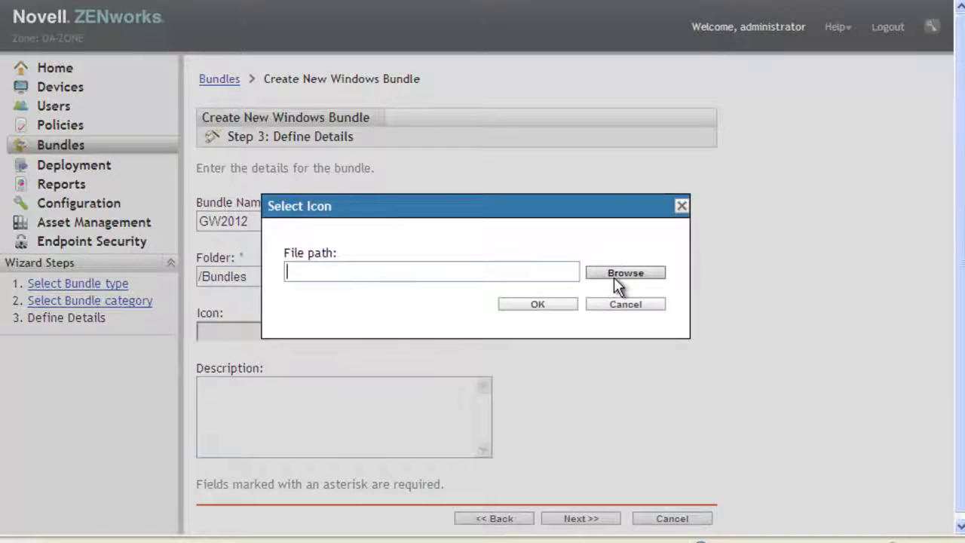
left_click(615, 274)
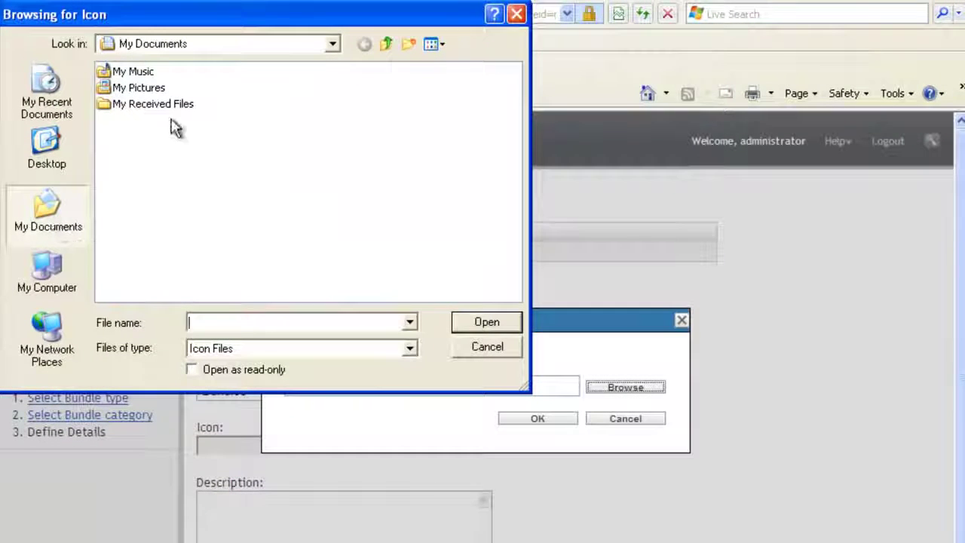
left_click(47, 287)
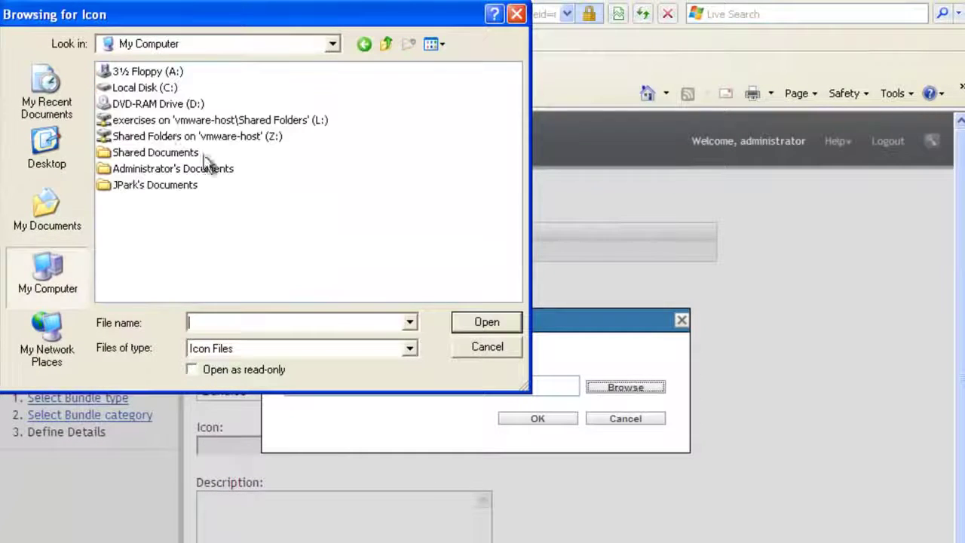
double_click(129, 121)
double_click(129, 73)
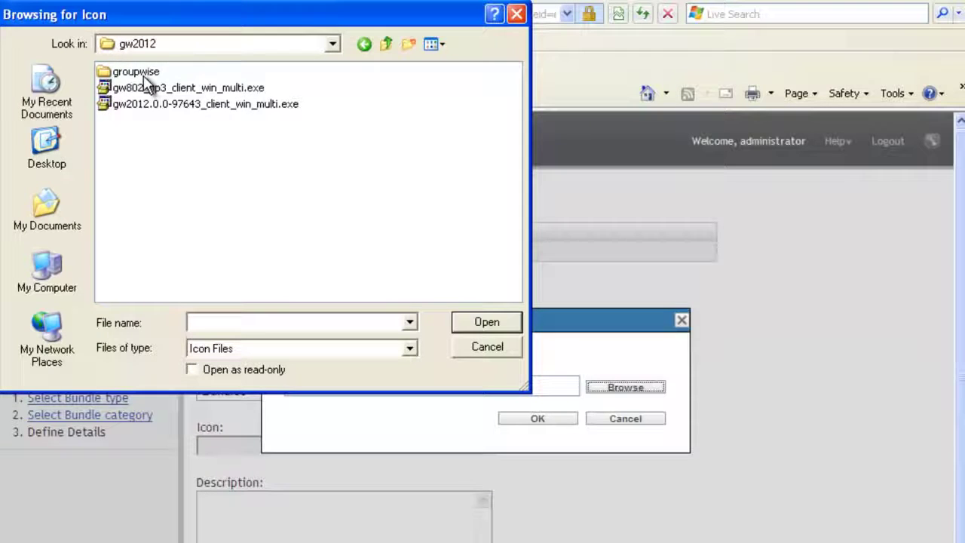
double_click(143, 73)
left_click(130, 106)
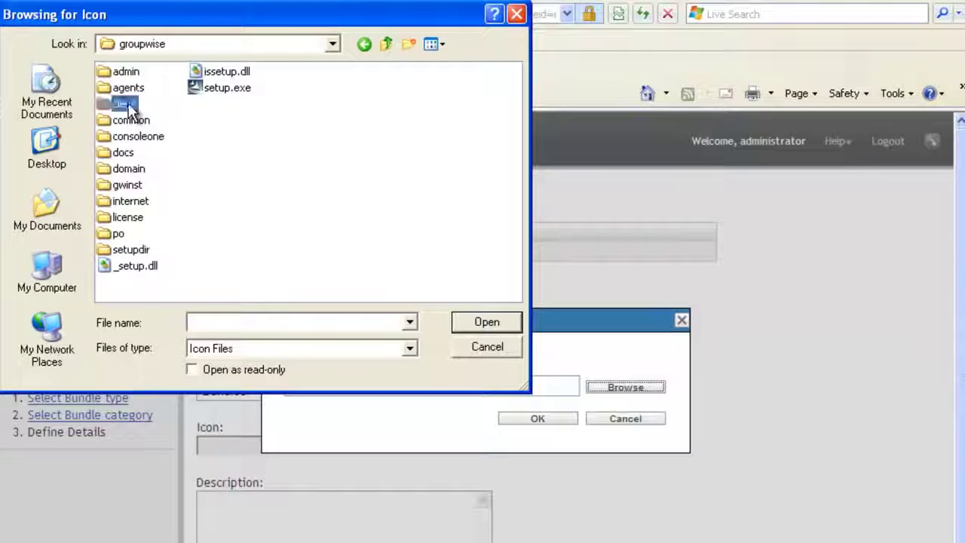
double_click(130, 105)
double_click(129, 103)
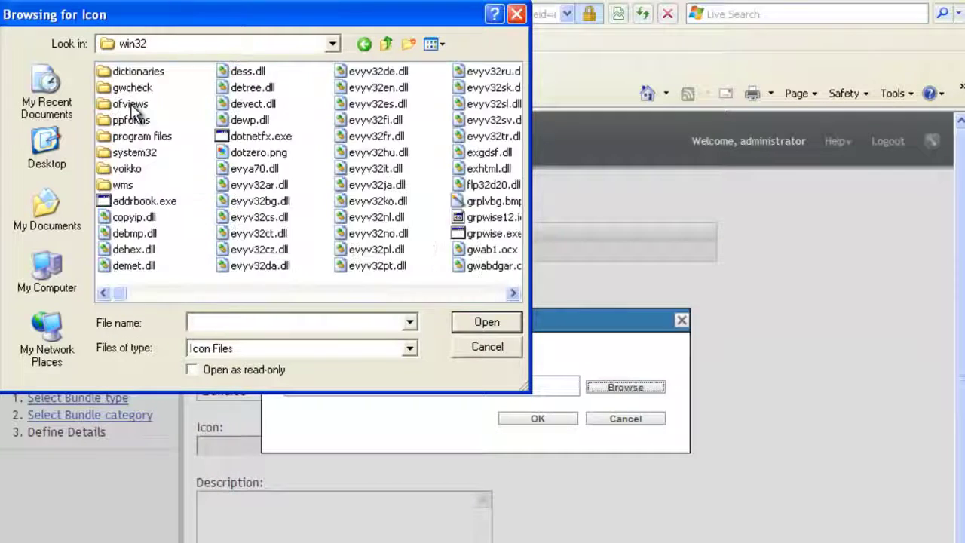
Choose grpwise12.ico from the win32 folder as the bundle's icon and confirm it
left_click(340, 233)
key("g")
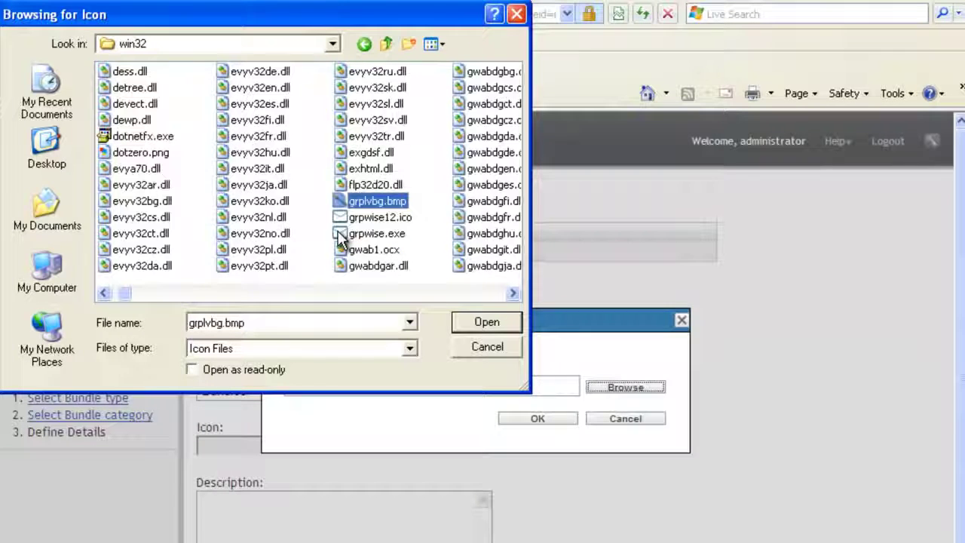
left_click(375, 234)
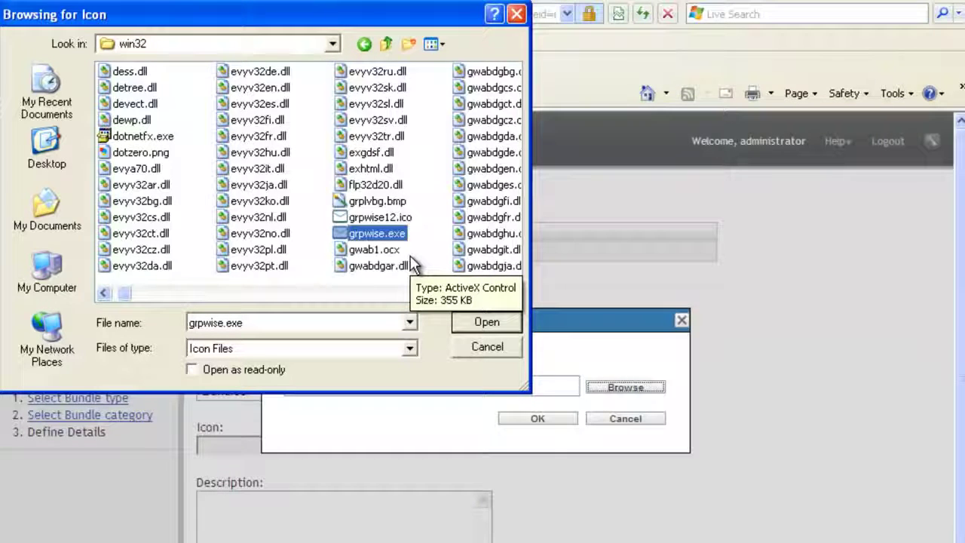
left_click(379, 217)
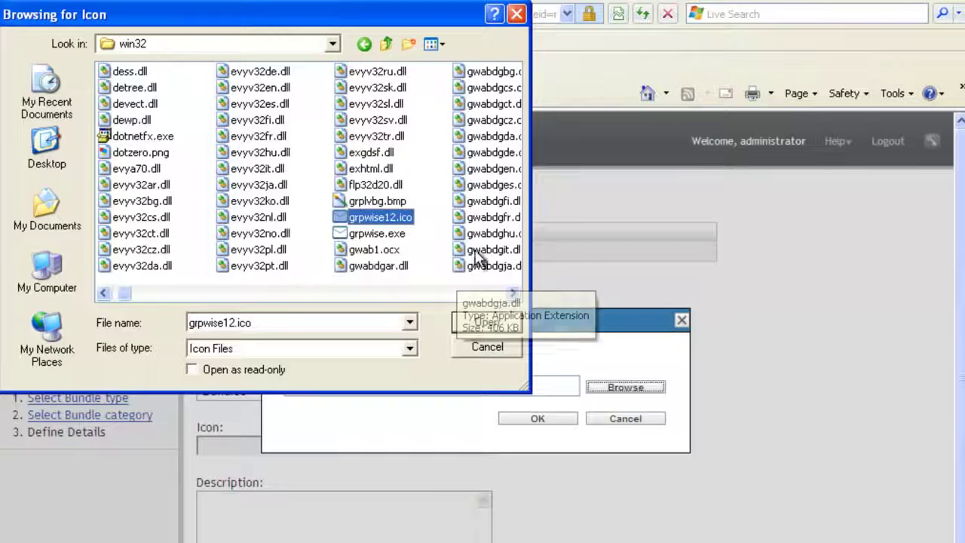
left_click(486, 324)
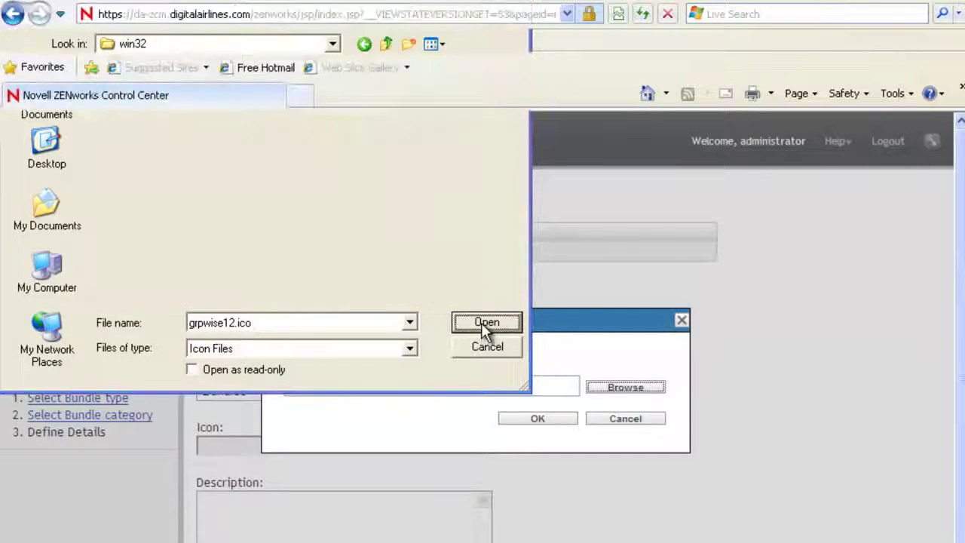
left_click(551, 426)
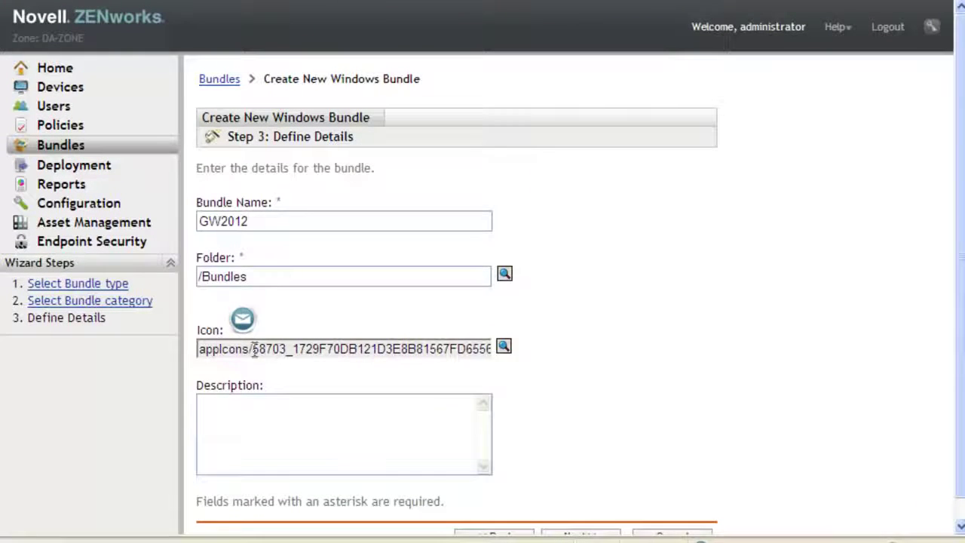
Accept the bundle details and finish creating it as a sandbox, keeping the option to define additional properties
scroll(645, 354, "down", 1)
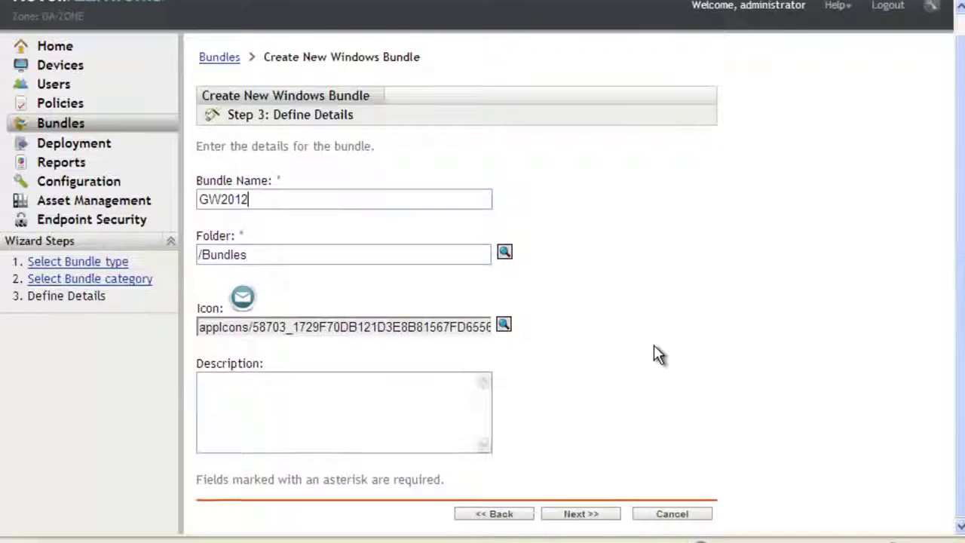
left_click(594, 516)
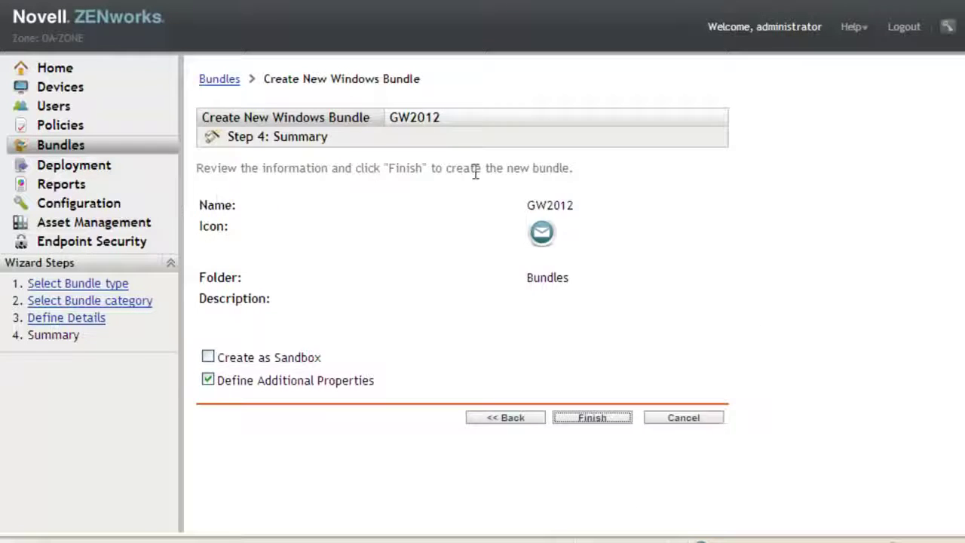
left_click(233, 359)
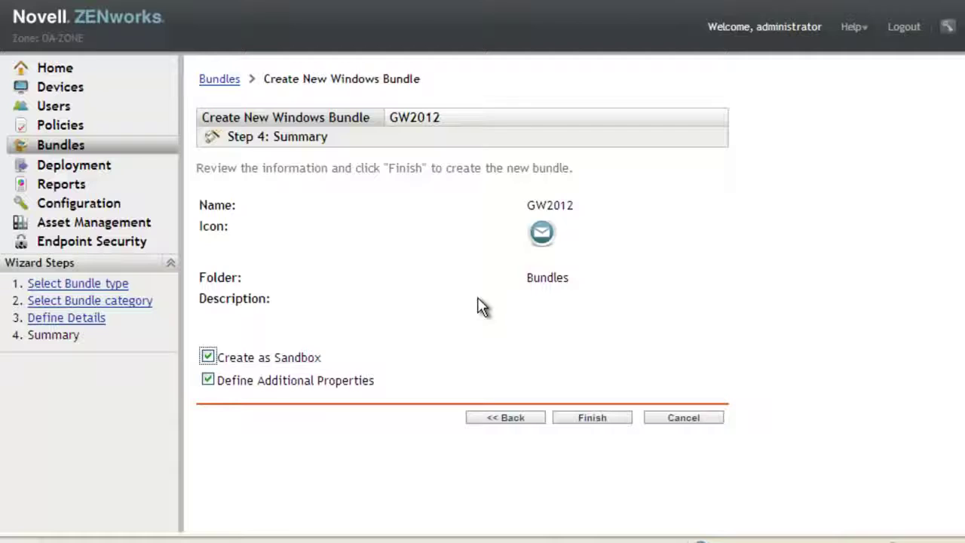
left_click(595, 415)
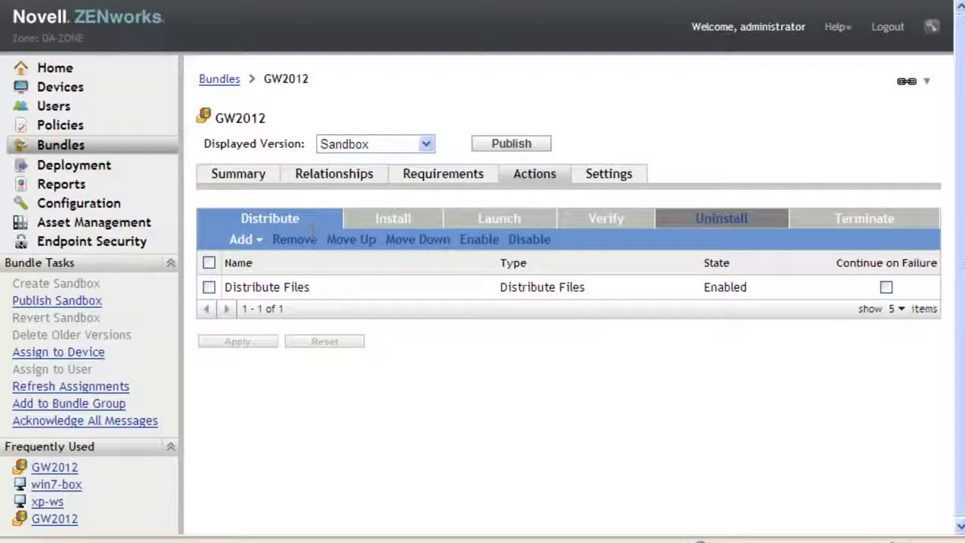
Add an Install File(s) action to the bundle's Install actions and name it "Install Files to a temporary install directory"
left_click(383, 221)
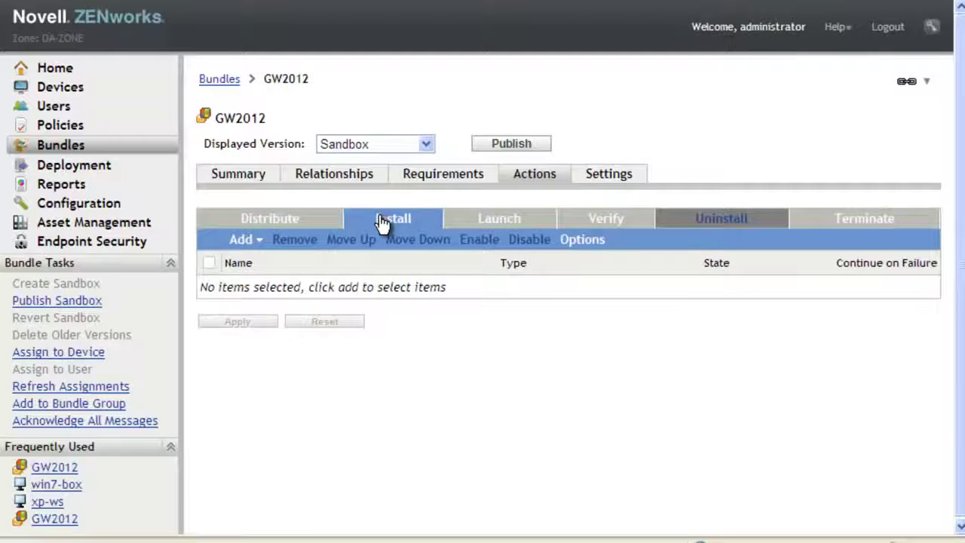
left_click(264, 249)
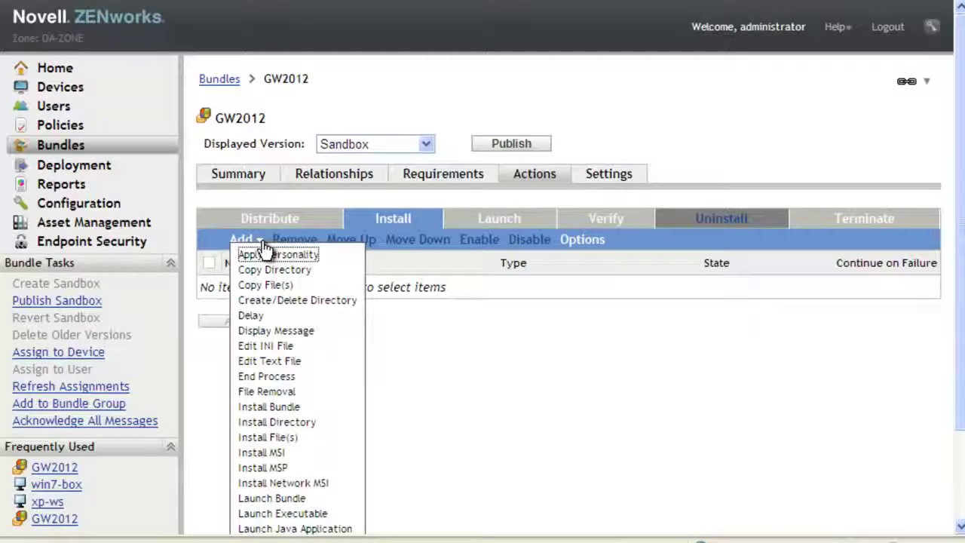
left_click(295, 438)
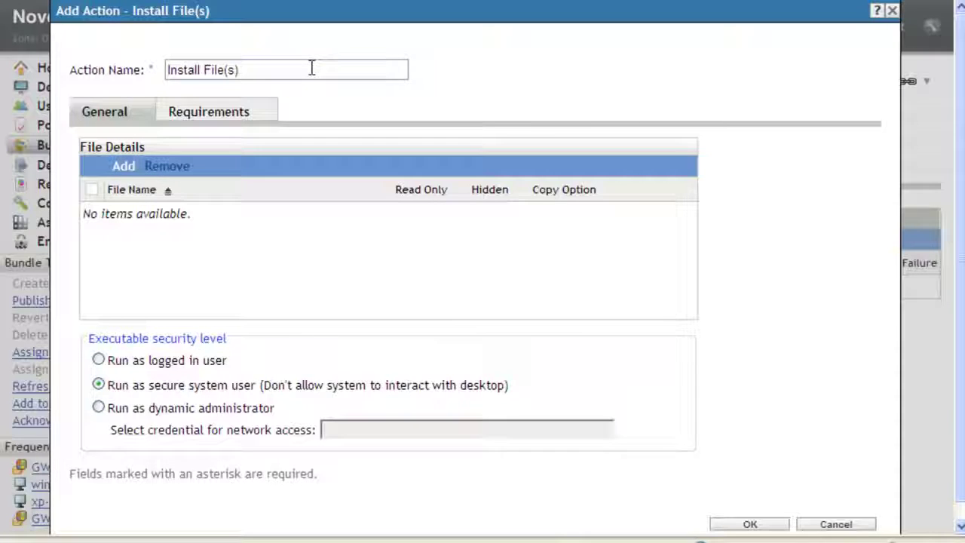
key("BackSpace")
key("BackSpace")
key("BackSpace")
type("s to a ")
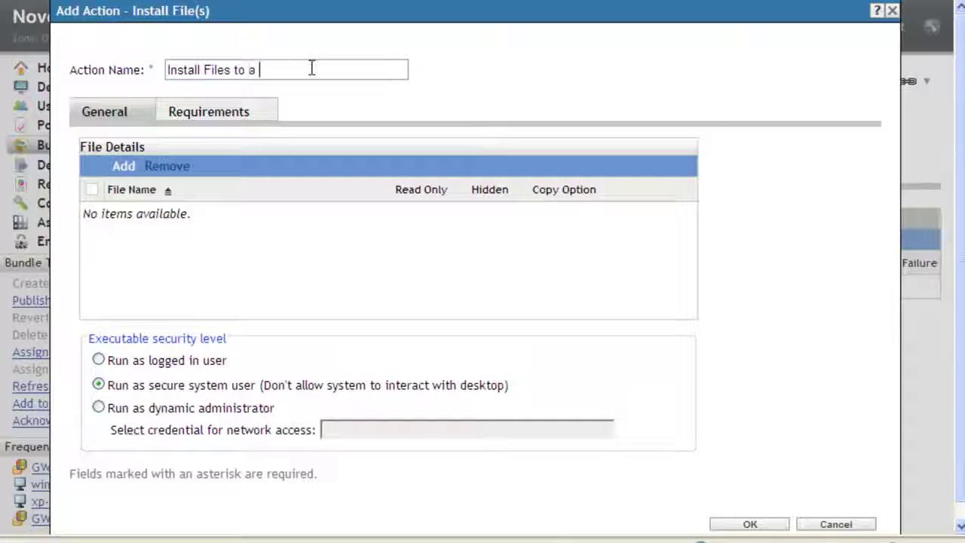
type("tempo")
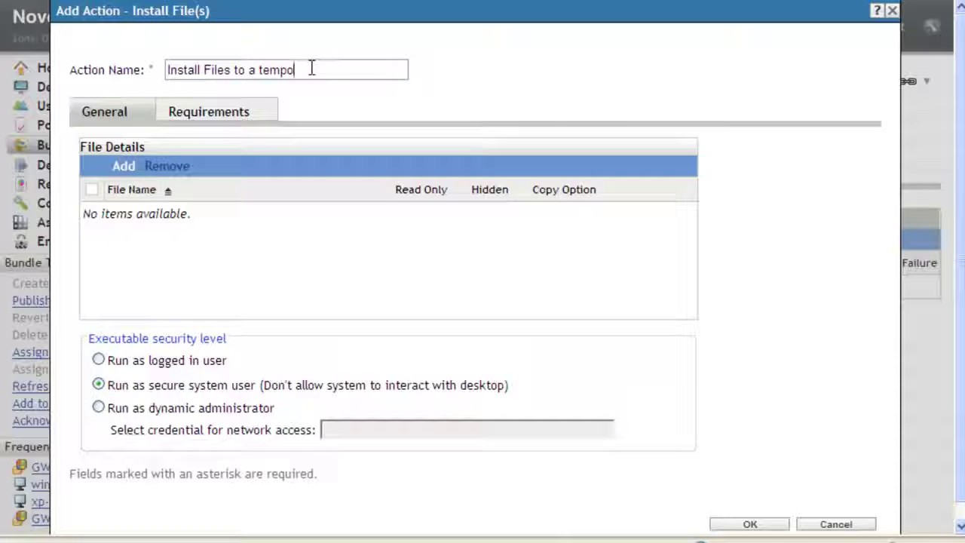
type("rary insts")
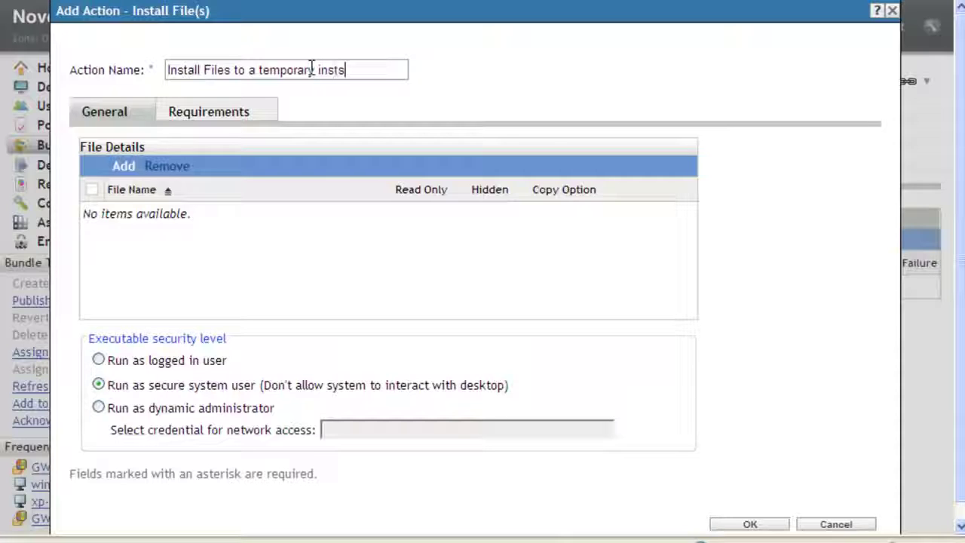
key("BackSpace")
type("all director")
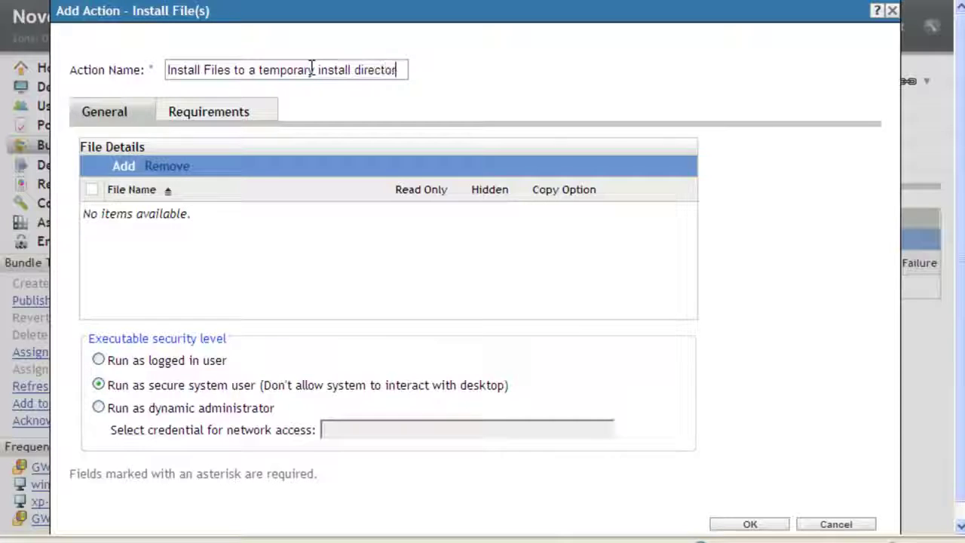
type("y")
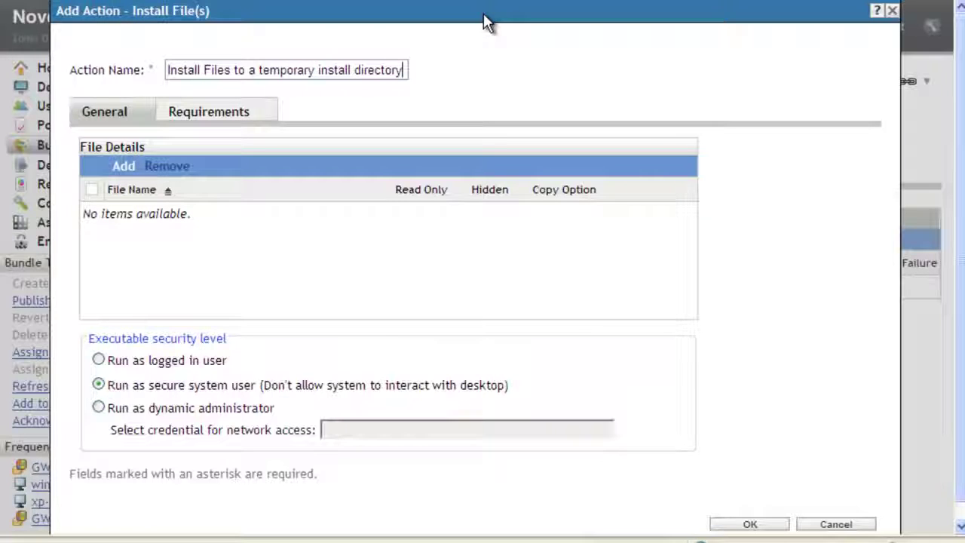
Start adding files to the install action and browse to L:\gw2012\groupwise\admin\utility\setupip
left_click(124, 167)
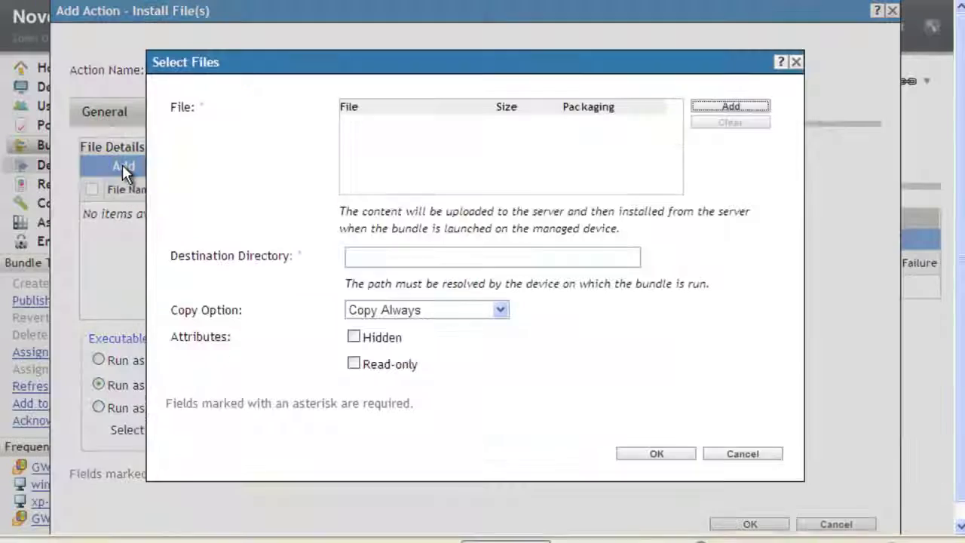
left_click(718, 106)
left_click(655, 204)
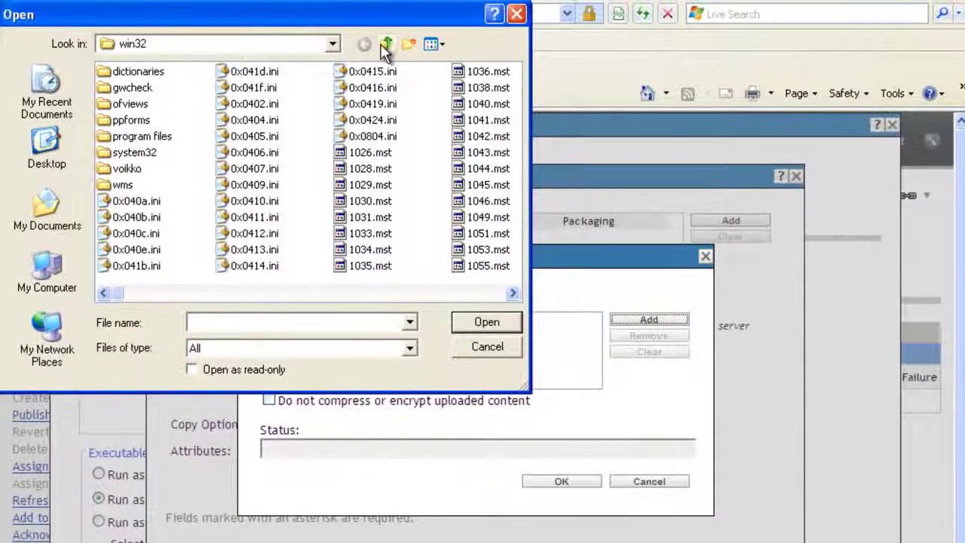
left_click(386, 45)
left_click(389, 45)
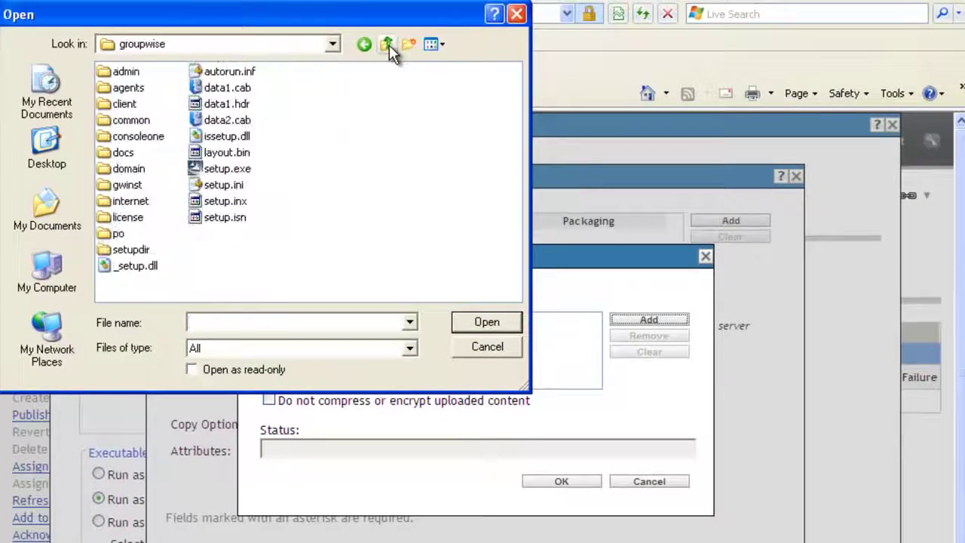
double_click(121, 72)
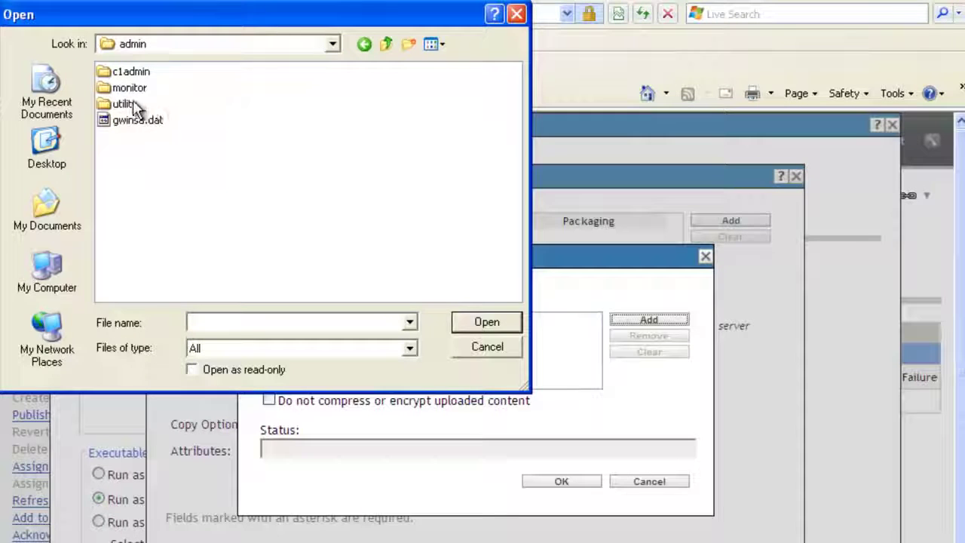
double_click(133, 106)
double_click(129, 73)
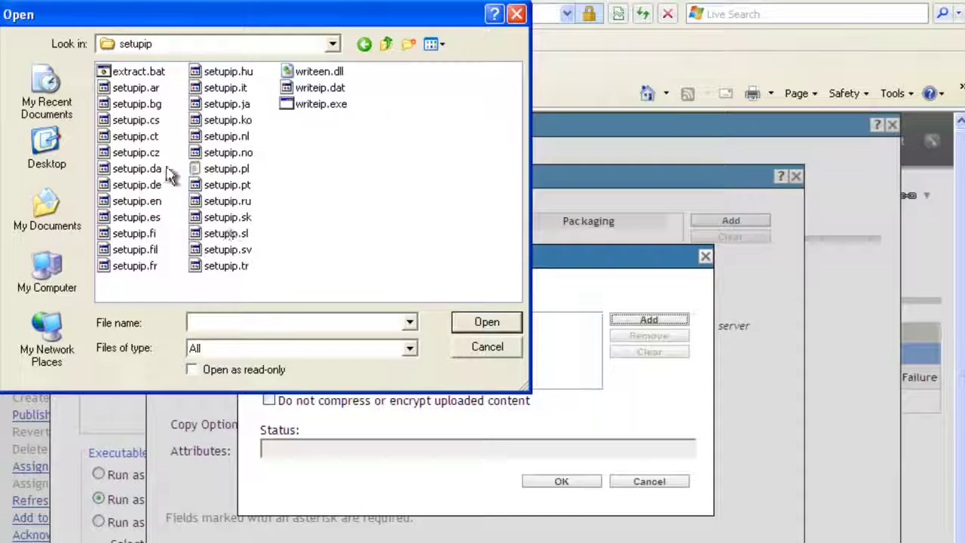
Choose extract.bat, setupip.da, setupip.en and setupip.fil from the setupip folder as the files to upload
left_click(147, 72)
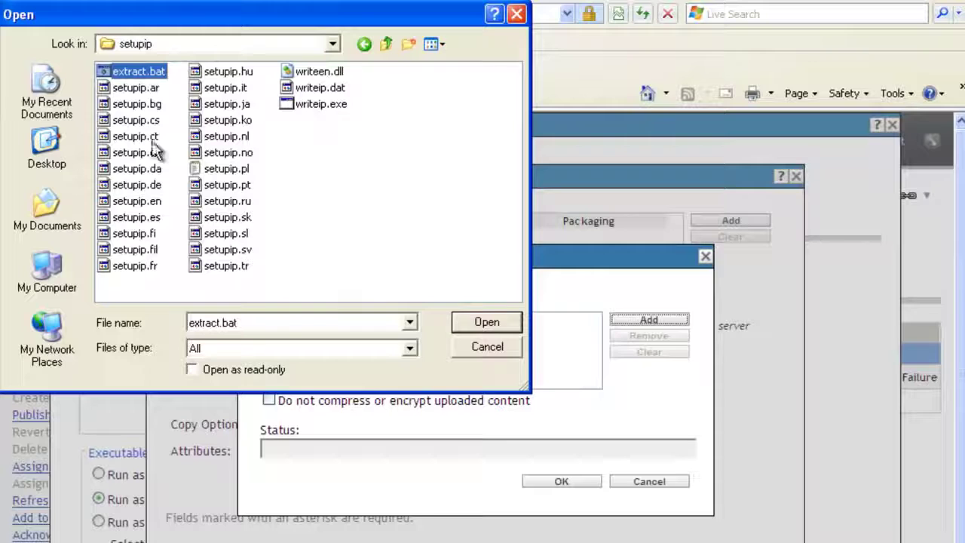
left_click(155, 169, "ctrl")
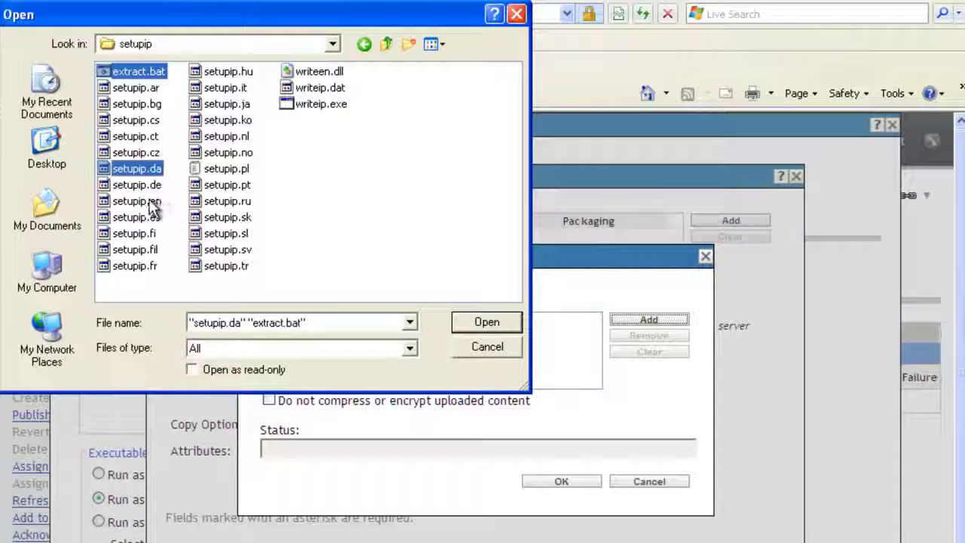
left_click(149, 202, "ctrl")
left_click(134, 249, "ctrl")
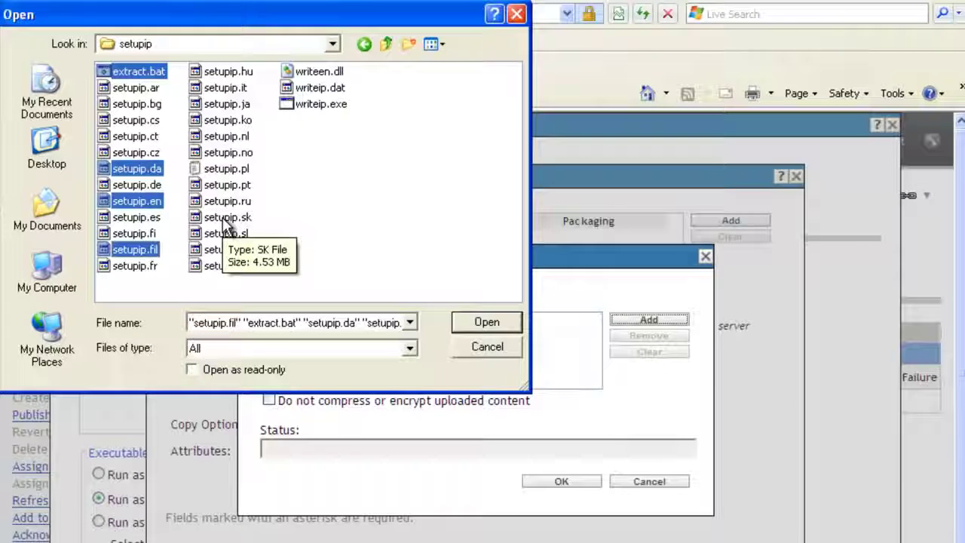
left_click(476, 322)
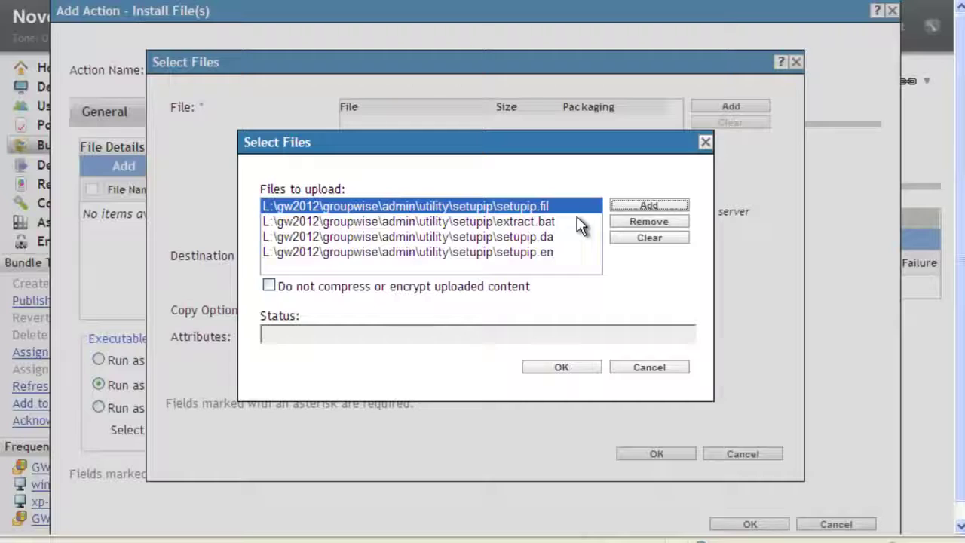
Upload the chosen files to the server without compressing or encrypting their content
left_click(269, 284)
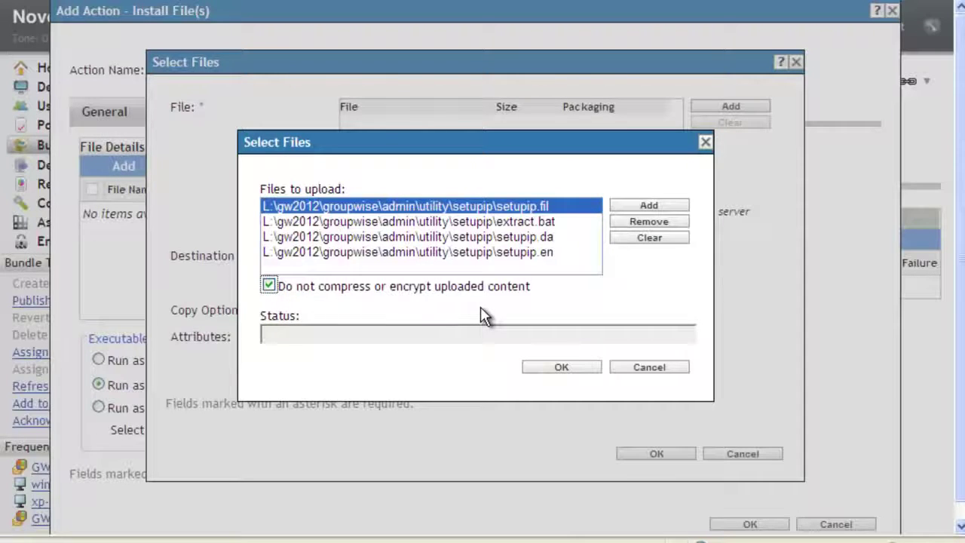
left_click(580, 366)
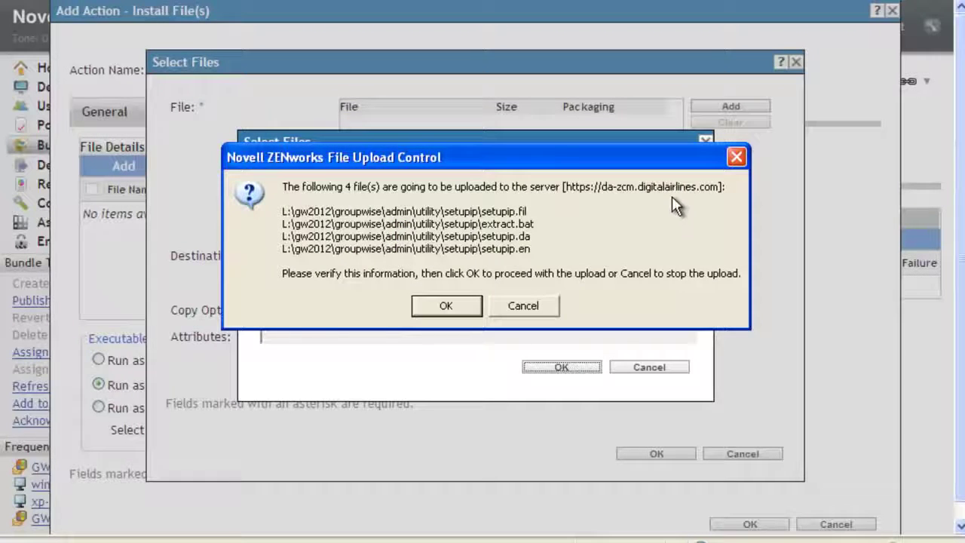
left_click(427, 309)
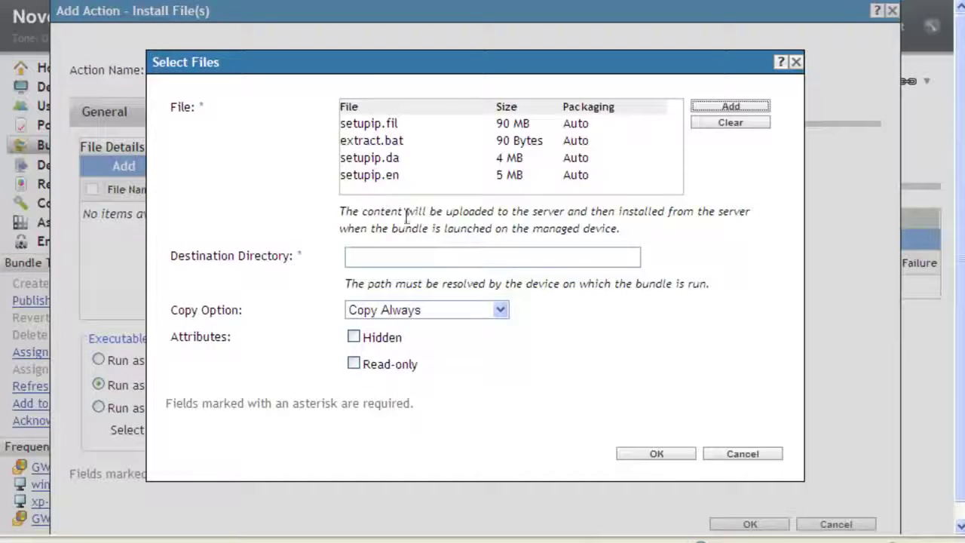
Set the files' destination directory to c:\gwclient and accept the file selection
left_click(392, 257)
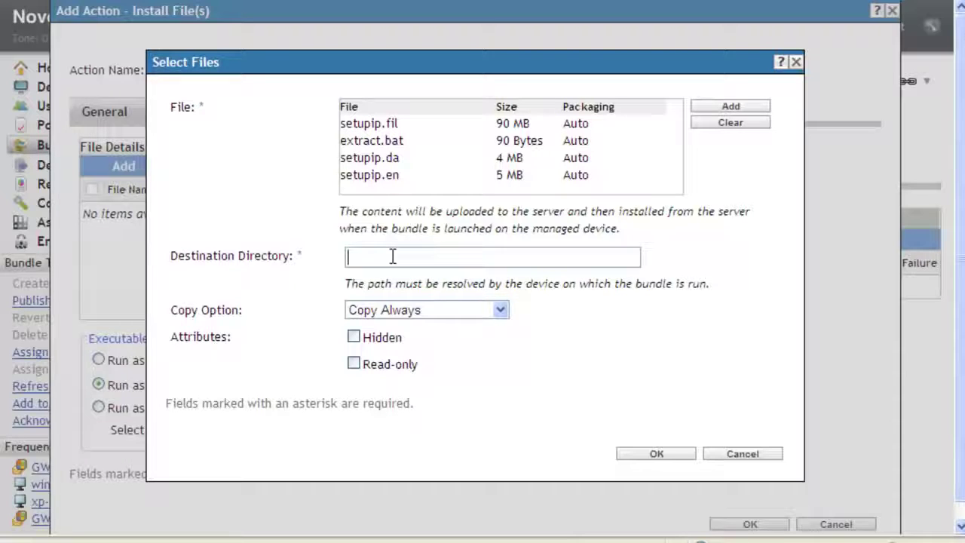
type("c:\\gwclient")
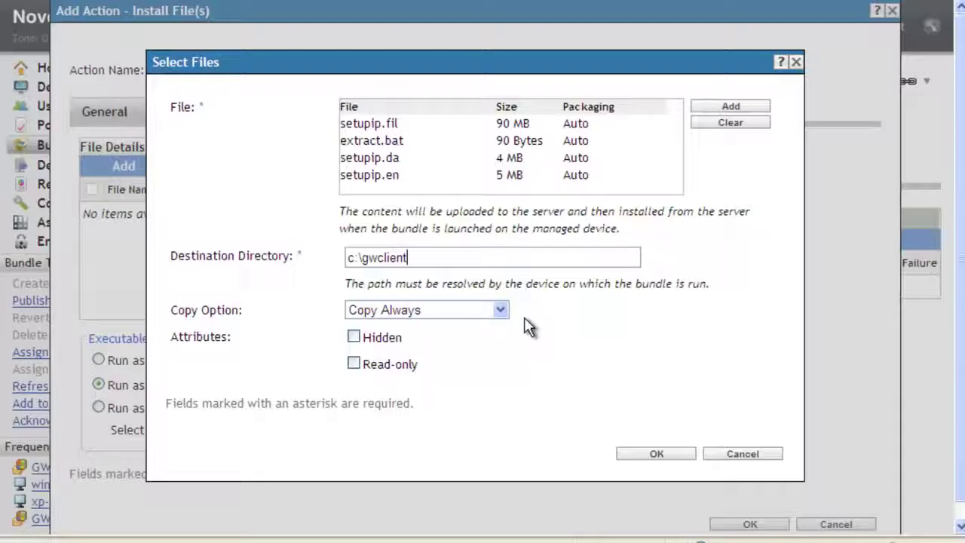
left_click(654, 454)
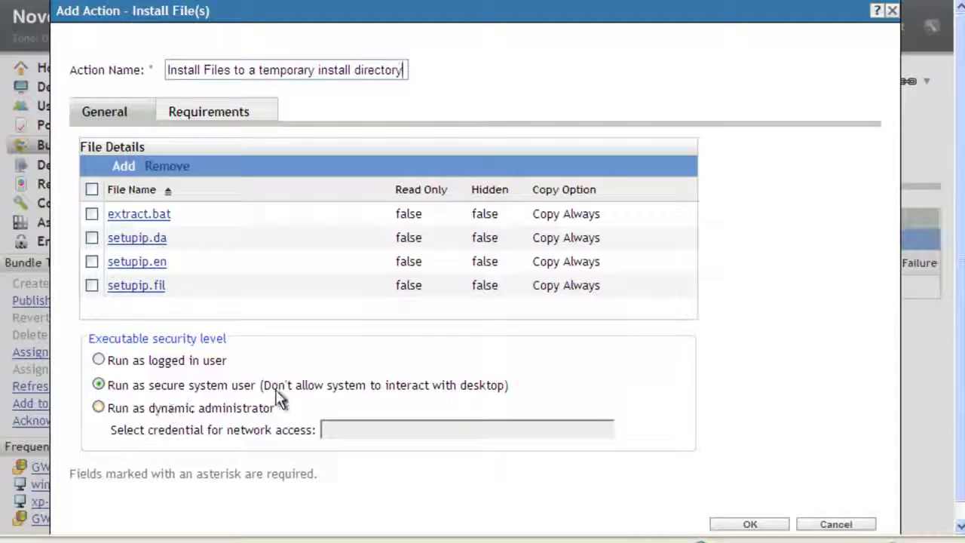
Set the Install File(s) action to run as dynamic administrator, review its requirements and save the action
left_click(260, 407)
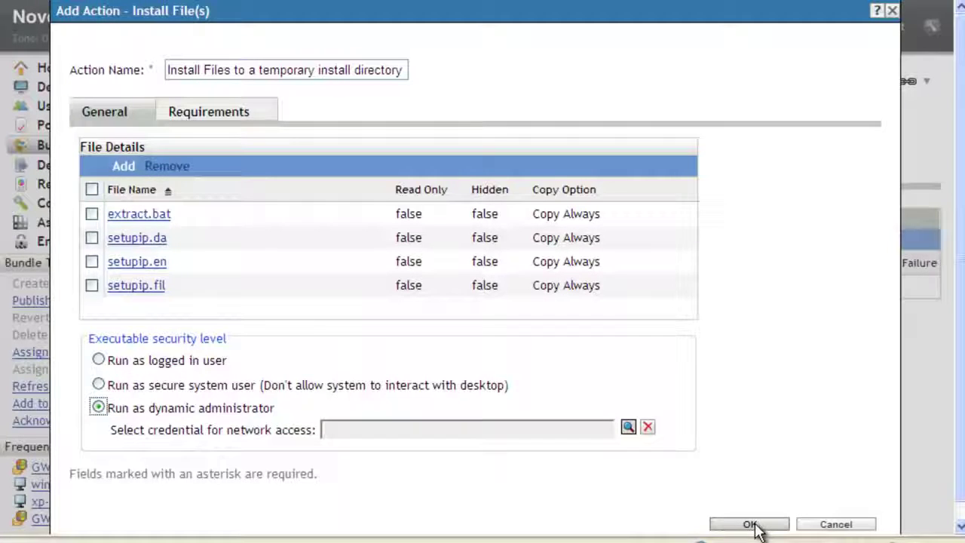
left_click(226, 121)
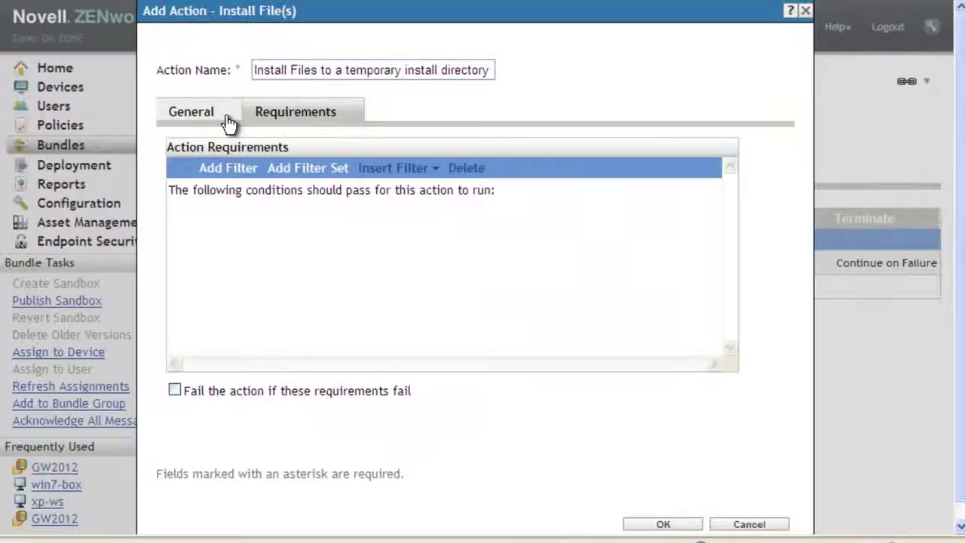
left_click(185, 114)
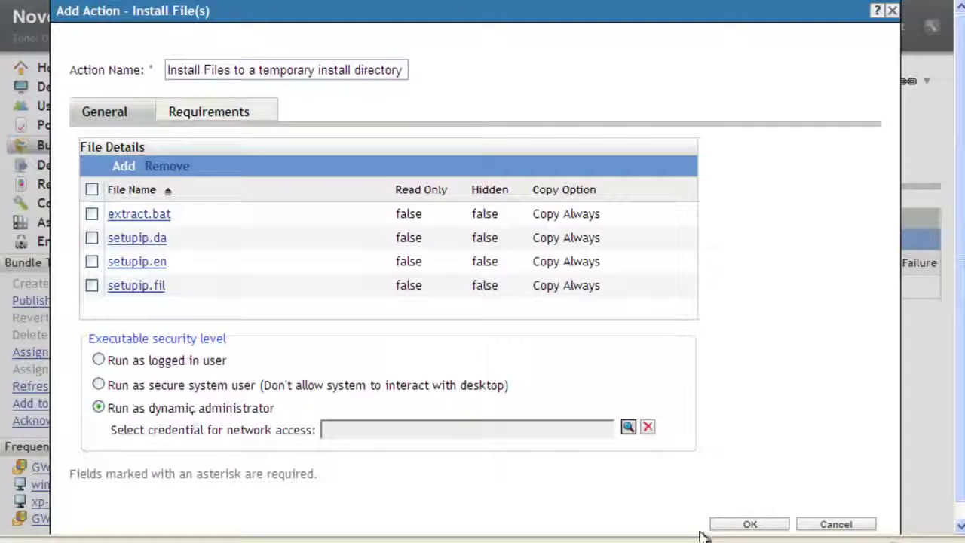
left_click(774, 530)
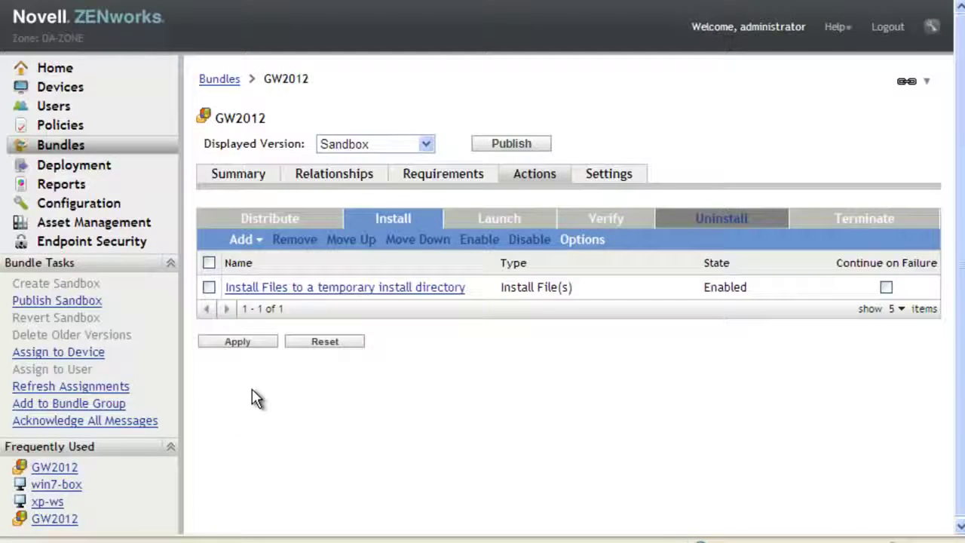
Add a Run Script install action for c:\gwclient\extract.bat on the managed device, waiting until the action is complete before proceeding
left_click(257, 243)
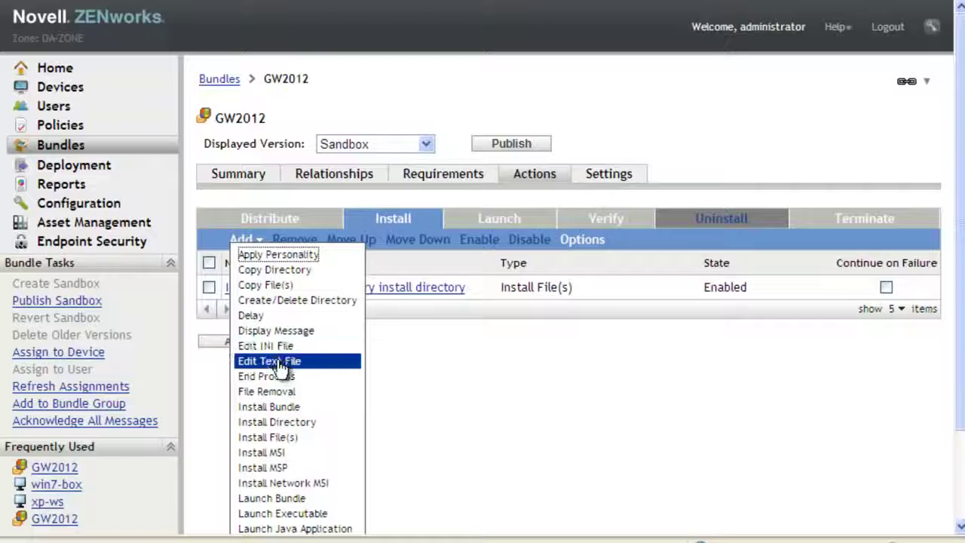
scroll(306, 410, "down", 2)
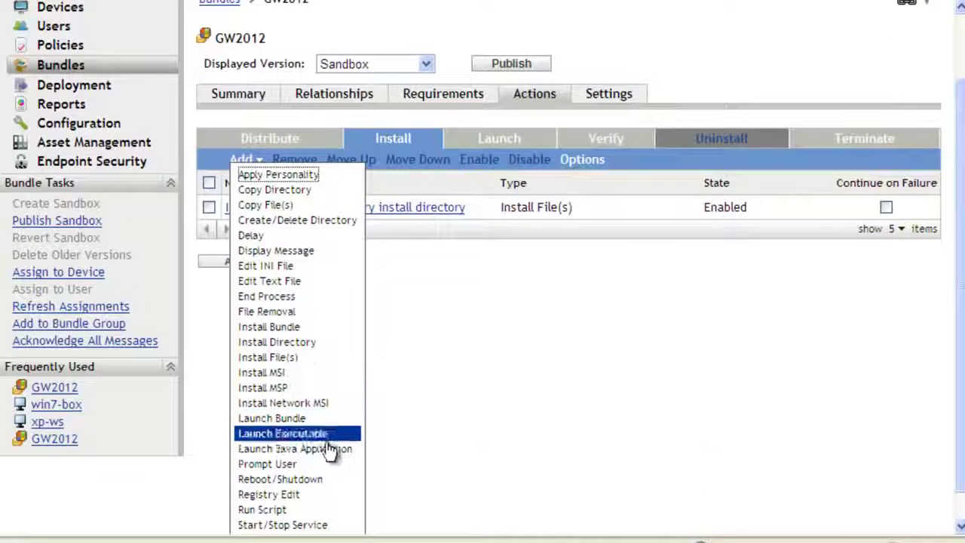
left_click(326, 511)
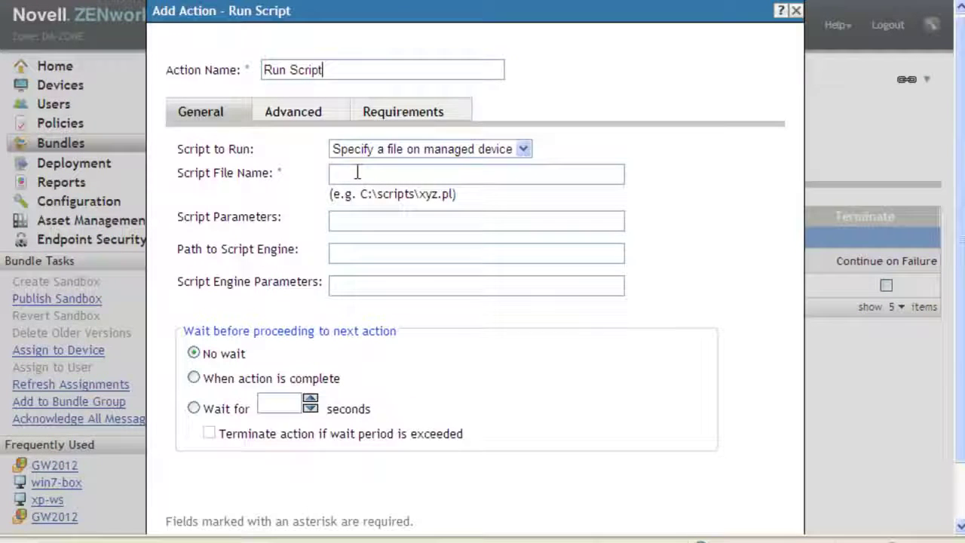
left_click(358, 172)
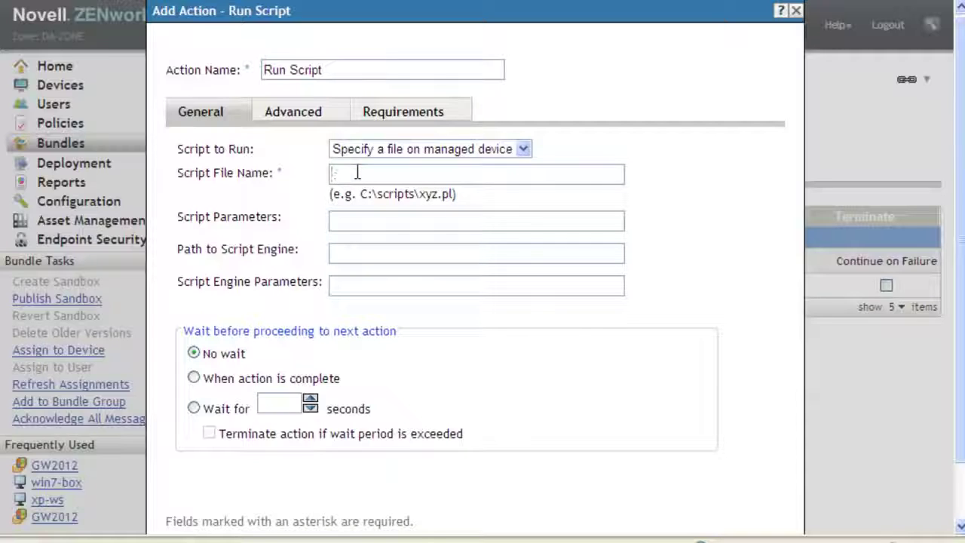
type("c:\\gwclient")
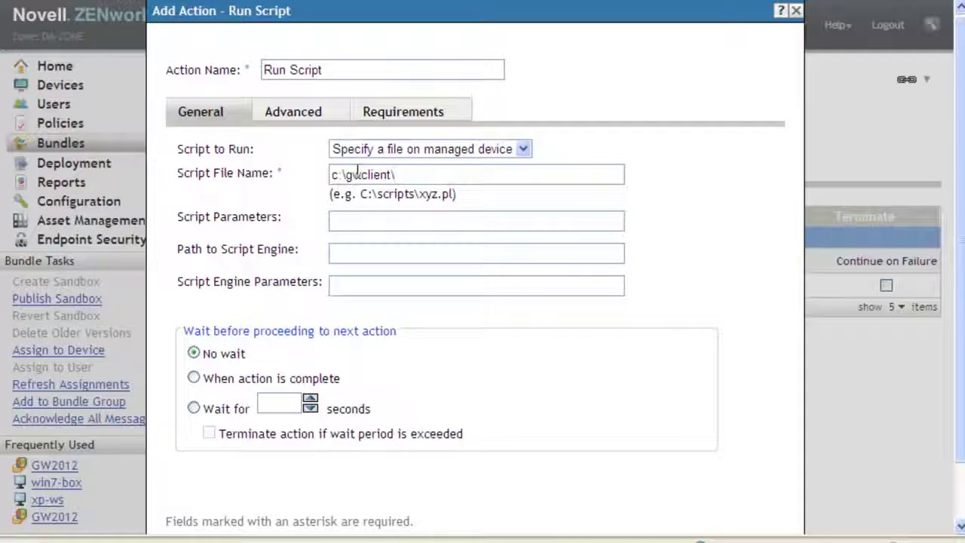
type("\\extract.bat")
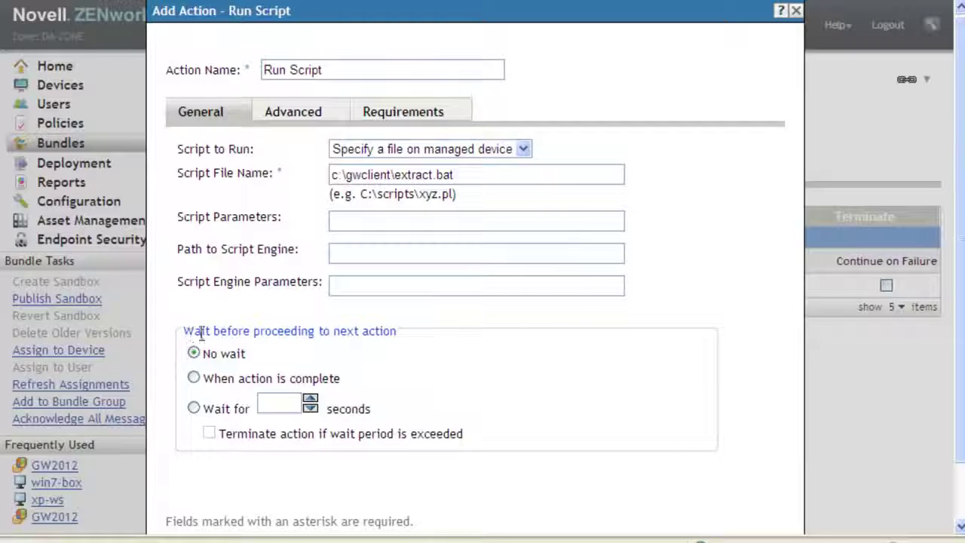
left_click(195, 378)
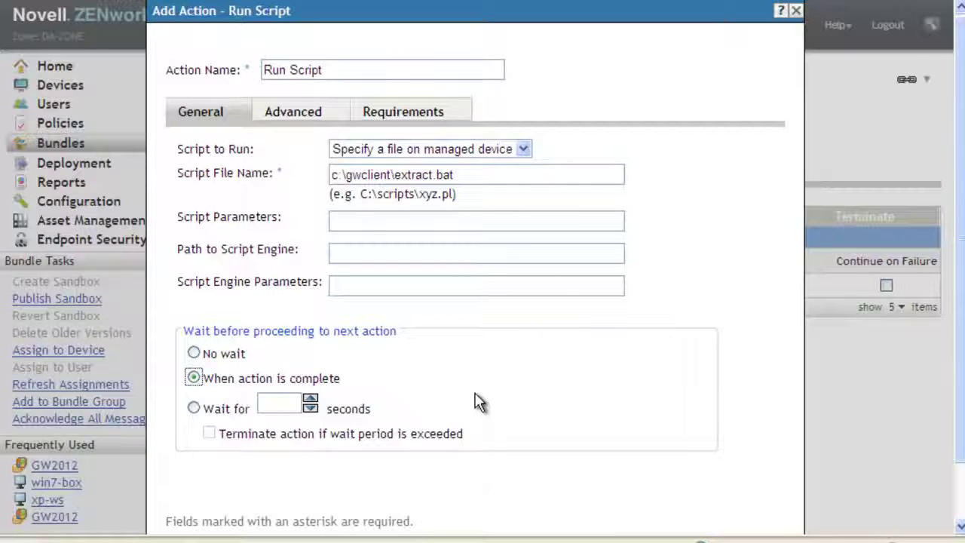
Rename the script action as "Run Script to extract the installation files"
scroll(642, 419, "down", 2)
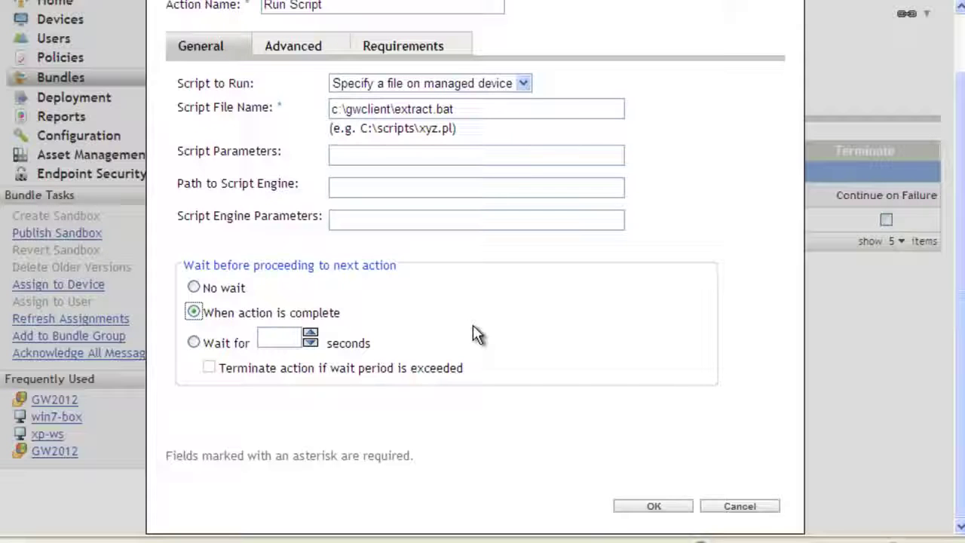
scroll(475, 334, "up", 2)
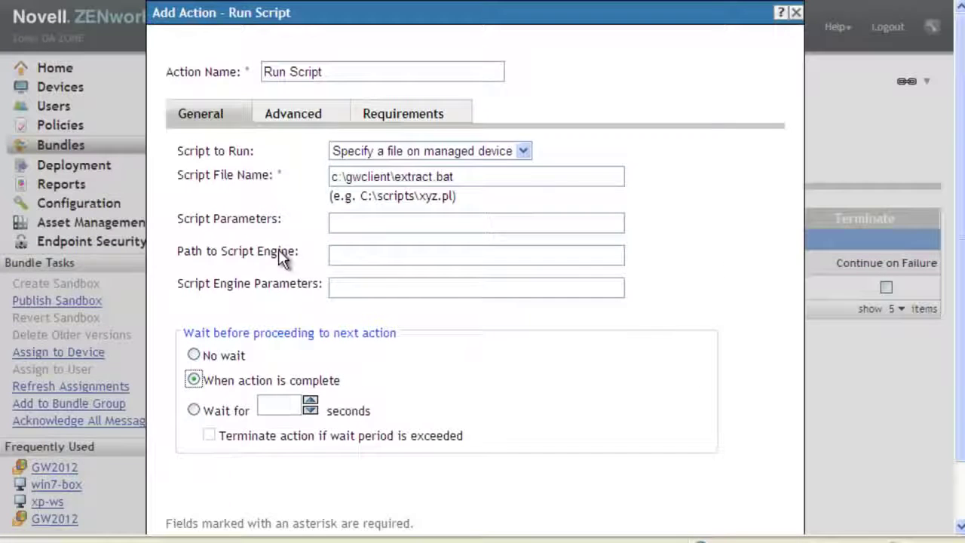
left_click(365, 73)
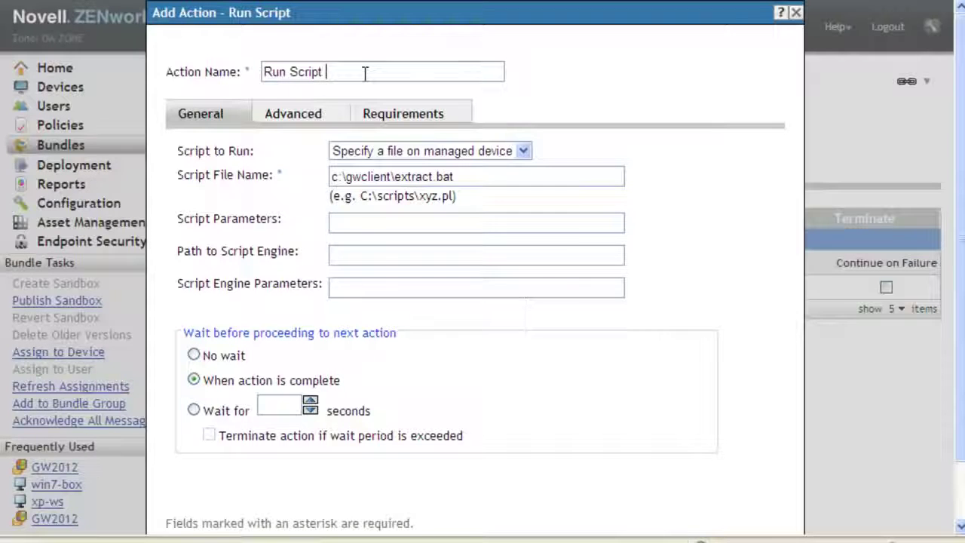
type("to extract")
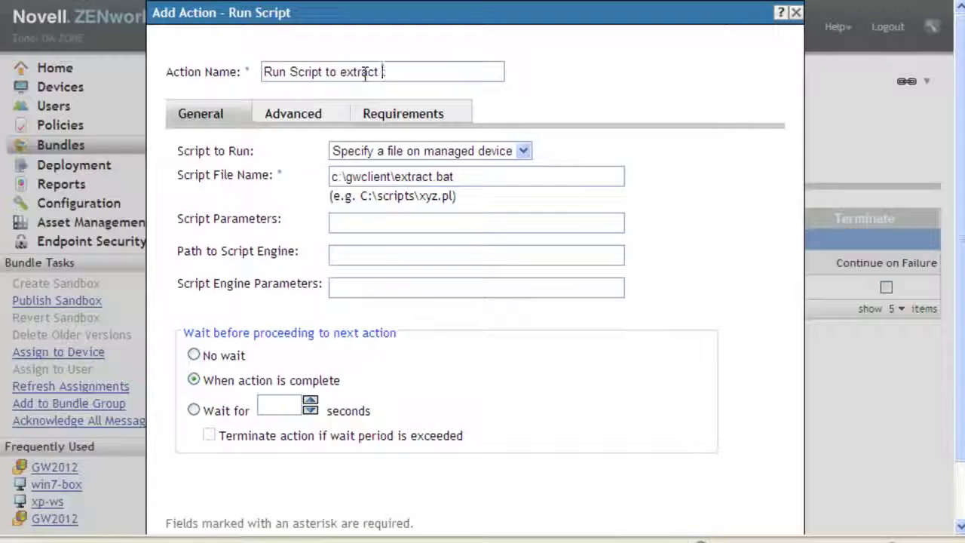
type(" the installat")
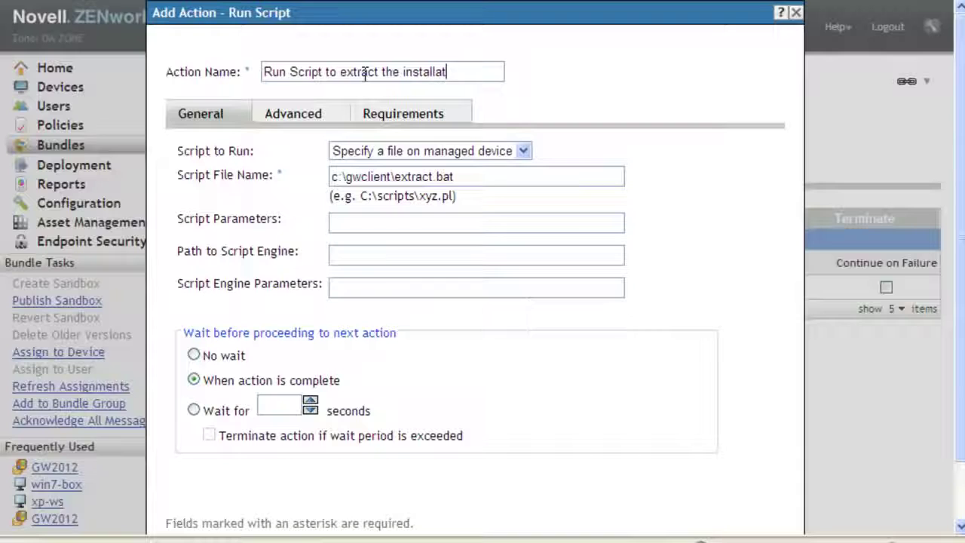
type("ion files")
Set the script action's executable security level to dynamic administrator and save the action
left_click(288, 117)
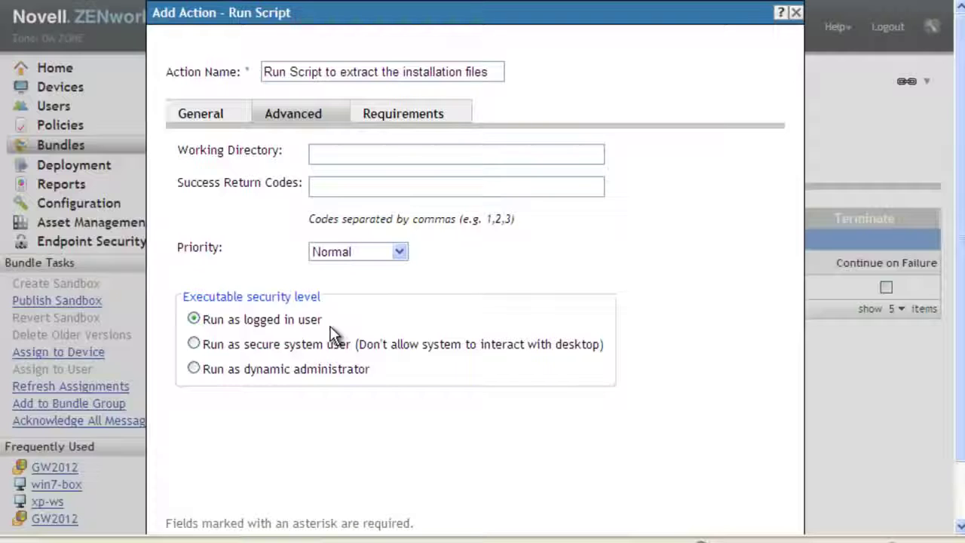
left_click(218, 369)
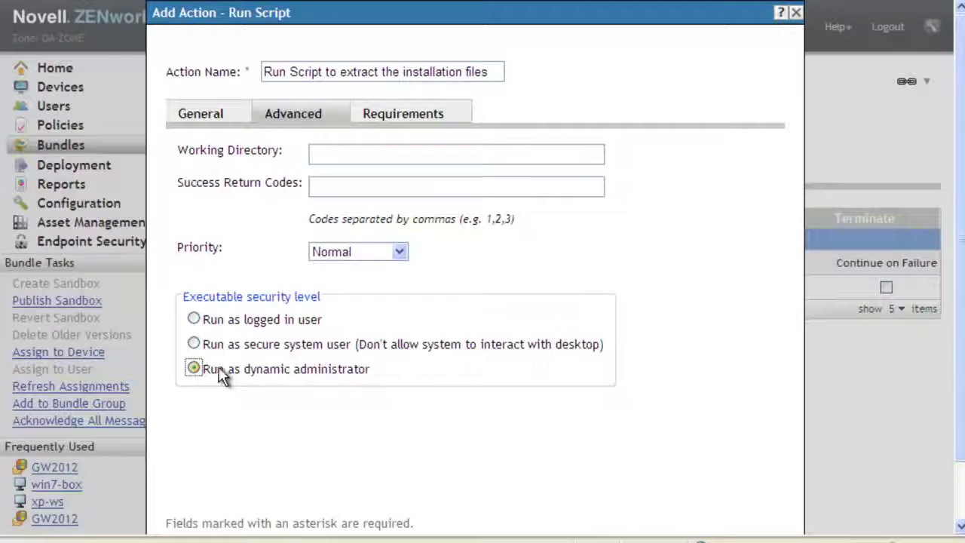
scroll(571, 464, "down", 2)
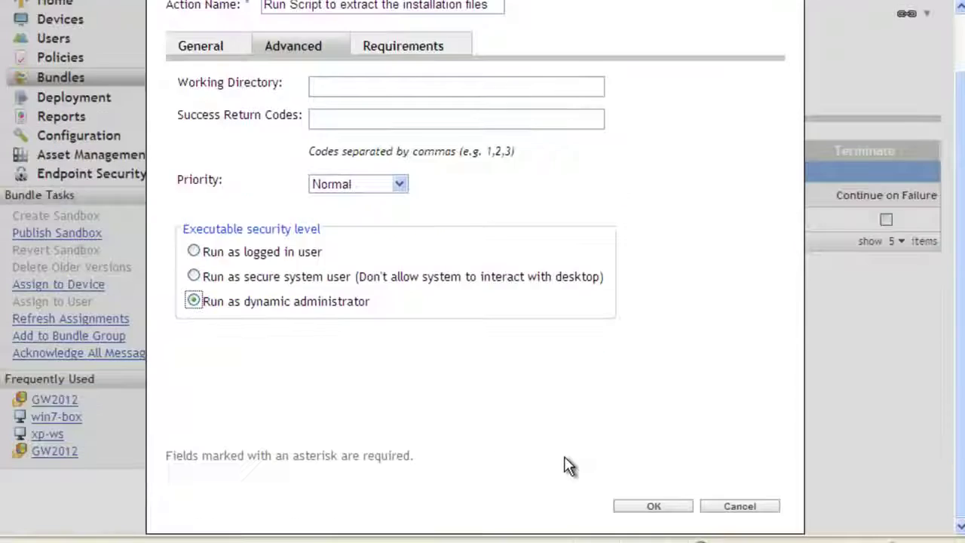
left_click(654, 506)
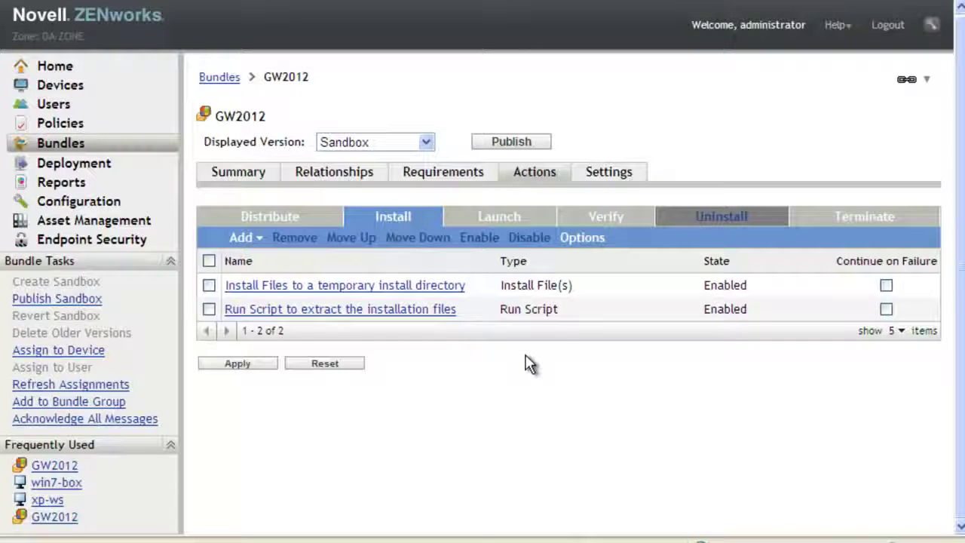
Add another Install File(s) action to the install action set and upload L:\gw2012\groupwise\client\win32\groupwise.mst for it
left_click(258, 245)
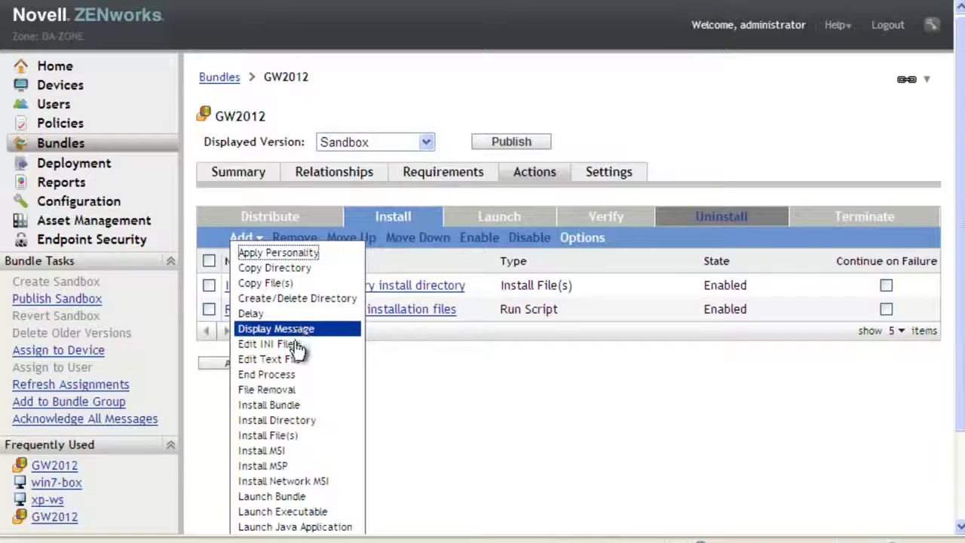
left_click(315, 435)
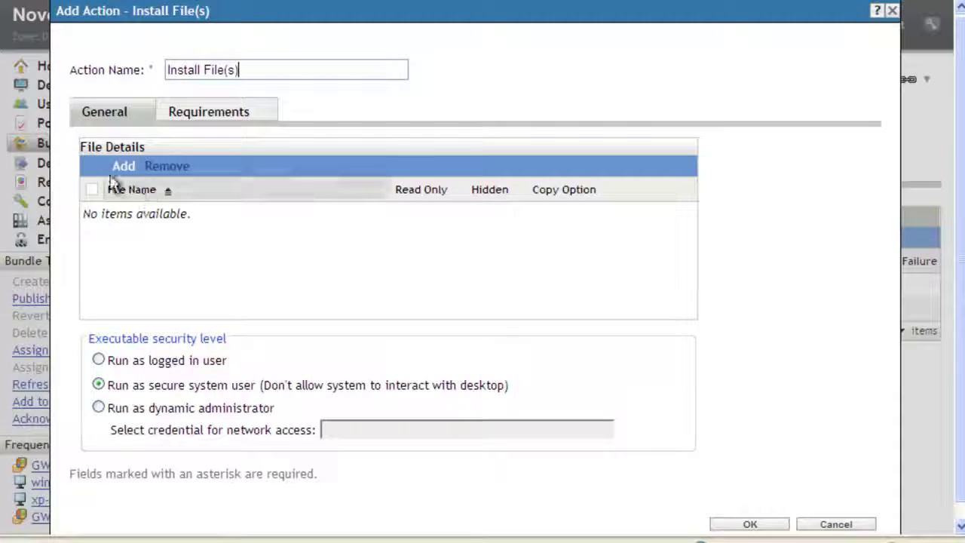
left_click(121, 169)
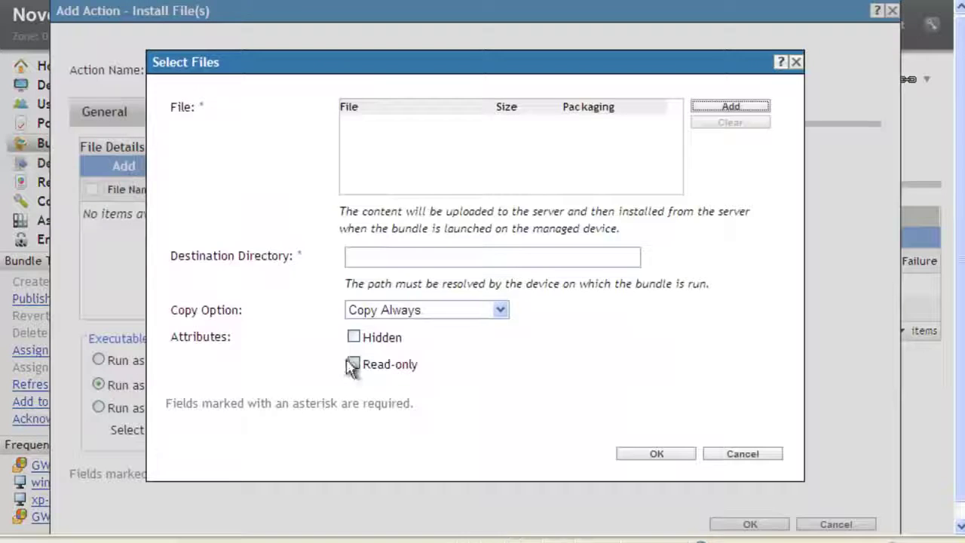
left_click(712, 106)
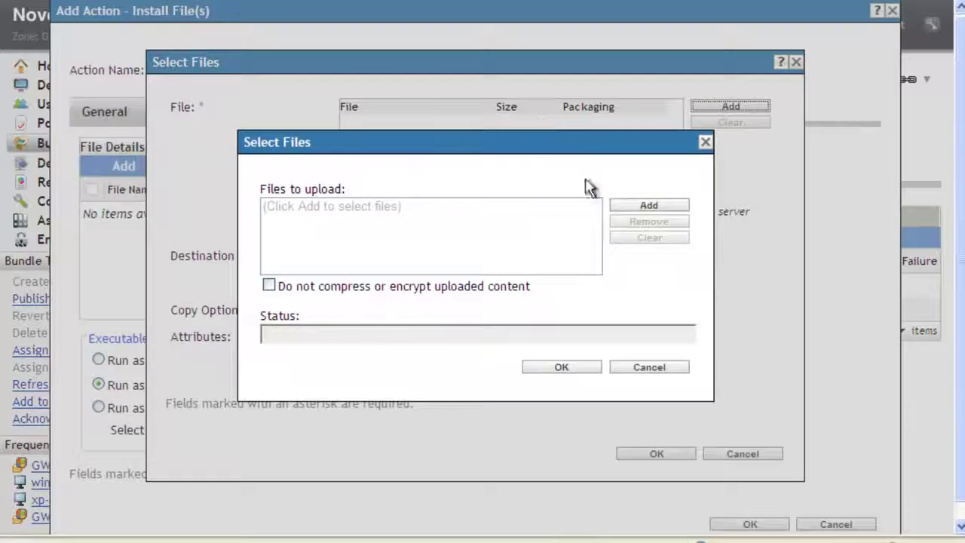
left_click(648, 205)
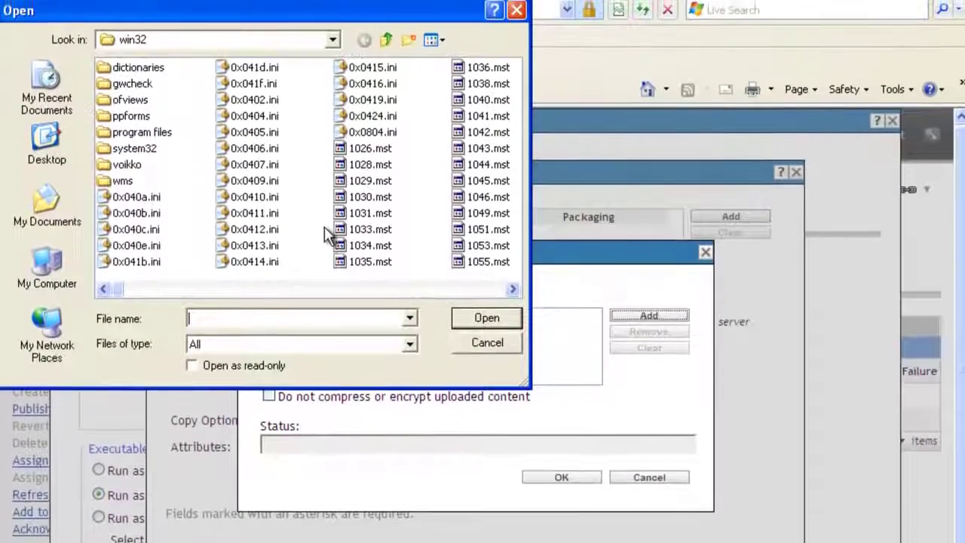
left_click(371, 119)
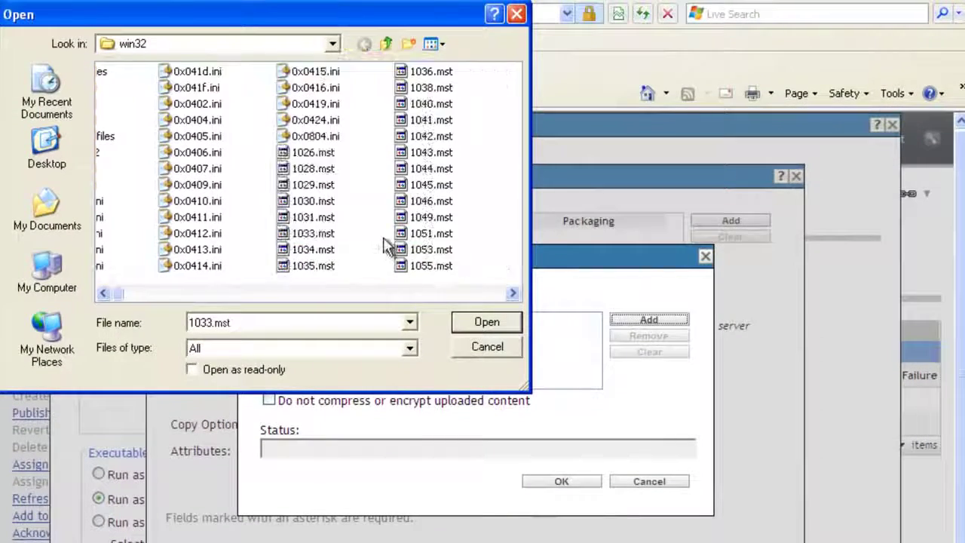
key("g")
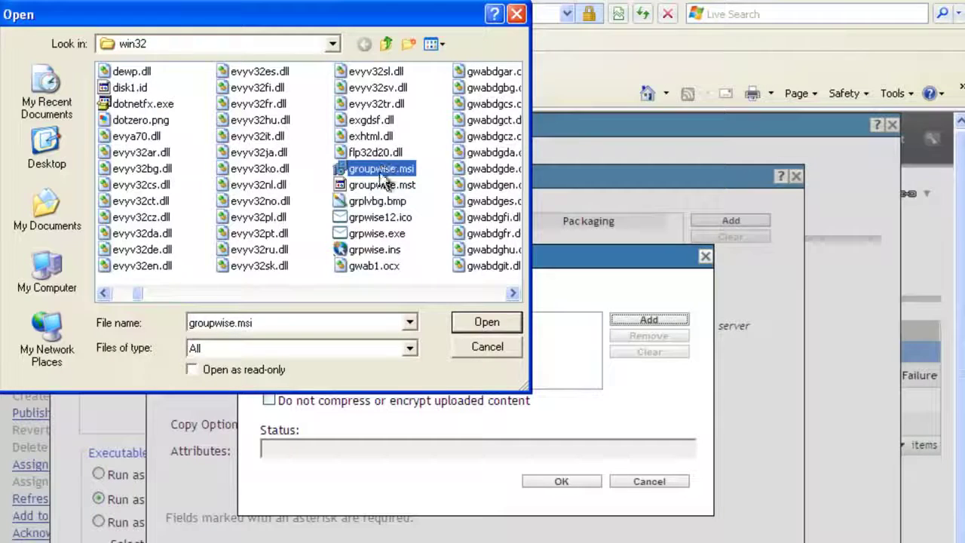
left_click(381, 185)
left_click(486, 321)
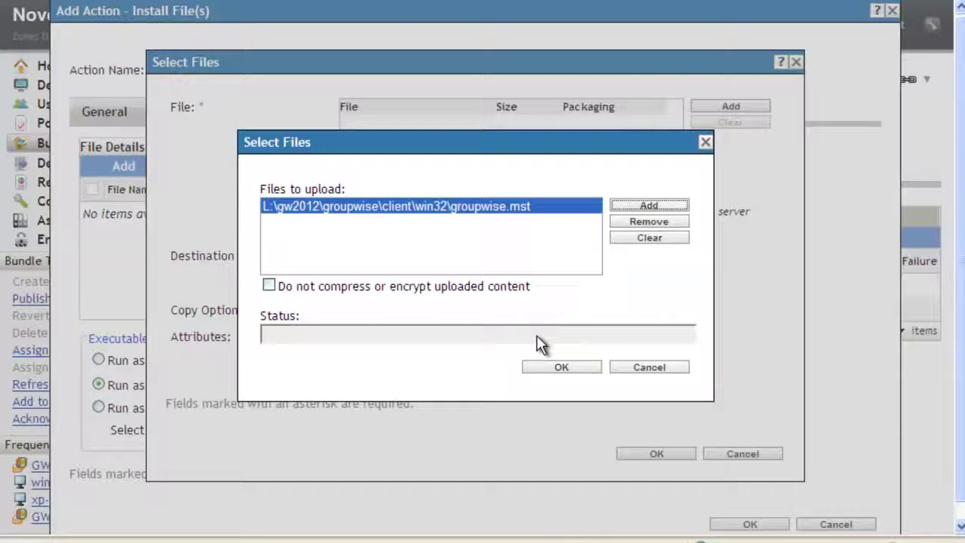
left_click(556, 370)
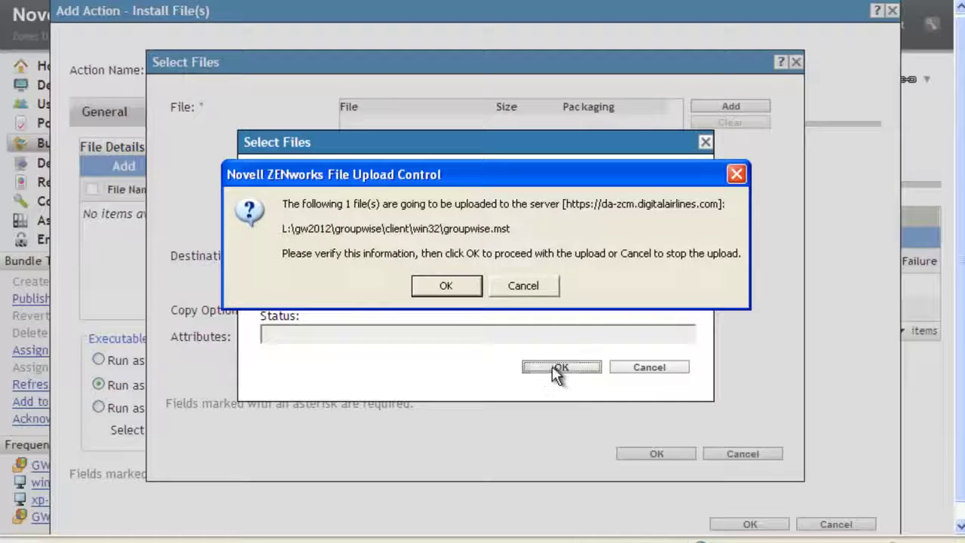
left_click(445, 287)
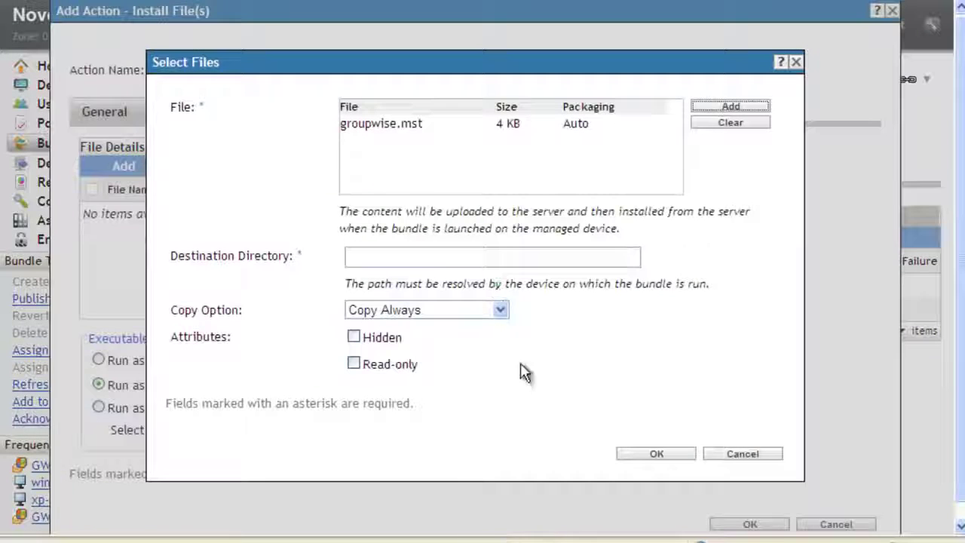
Set the destination directory for groupwise.mst to c:\gwclient\win32 and accept the file selection
left_click(412, 261)
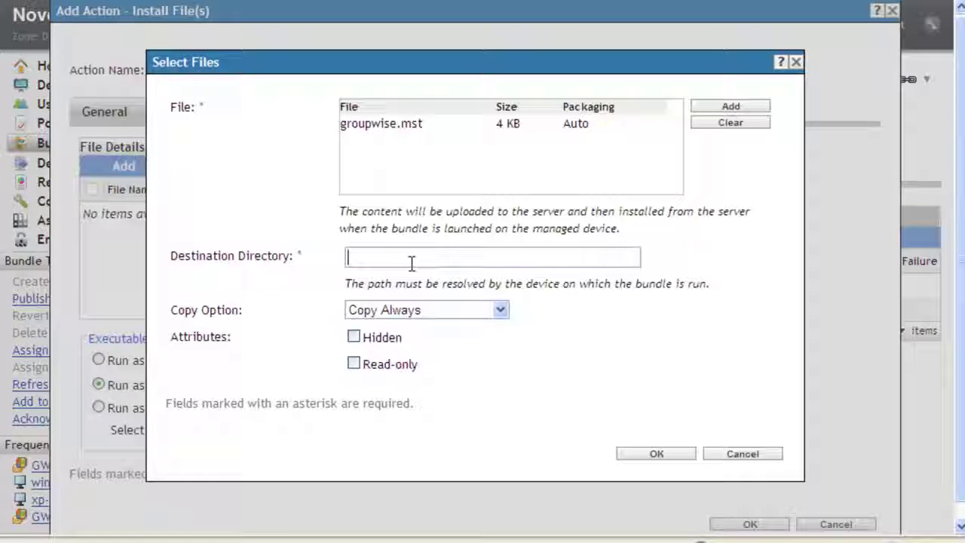
type("c")
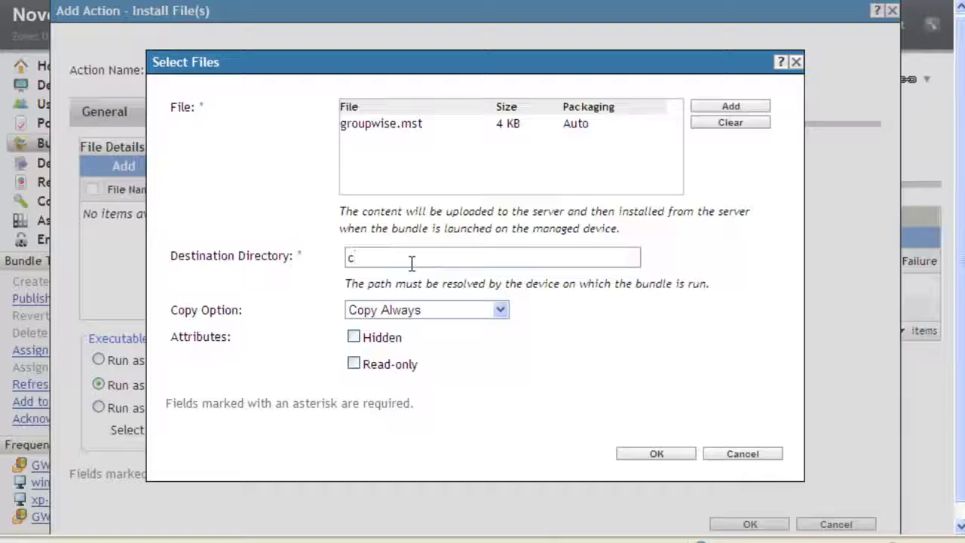
type(":\\gwcli")
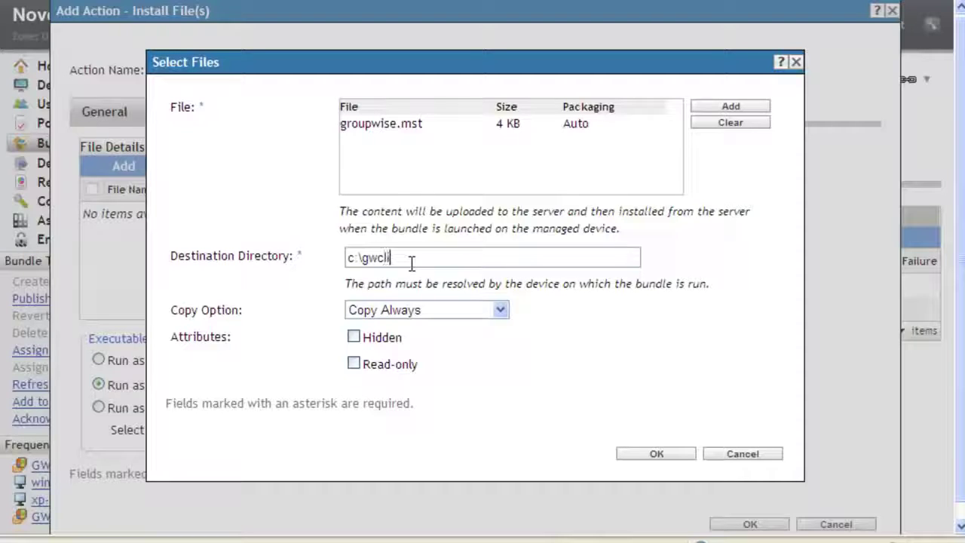
type("ent\\win32")
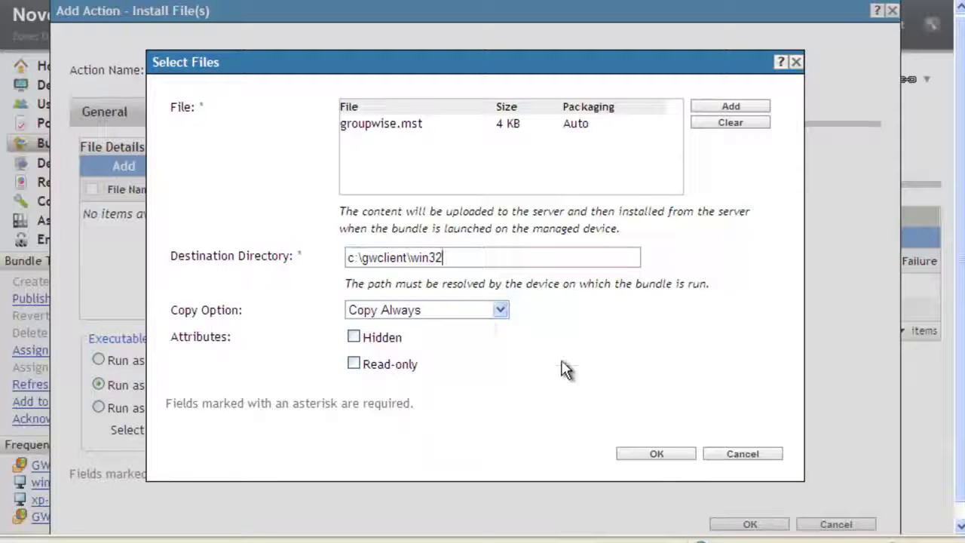
left_click(652, 454)
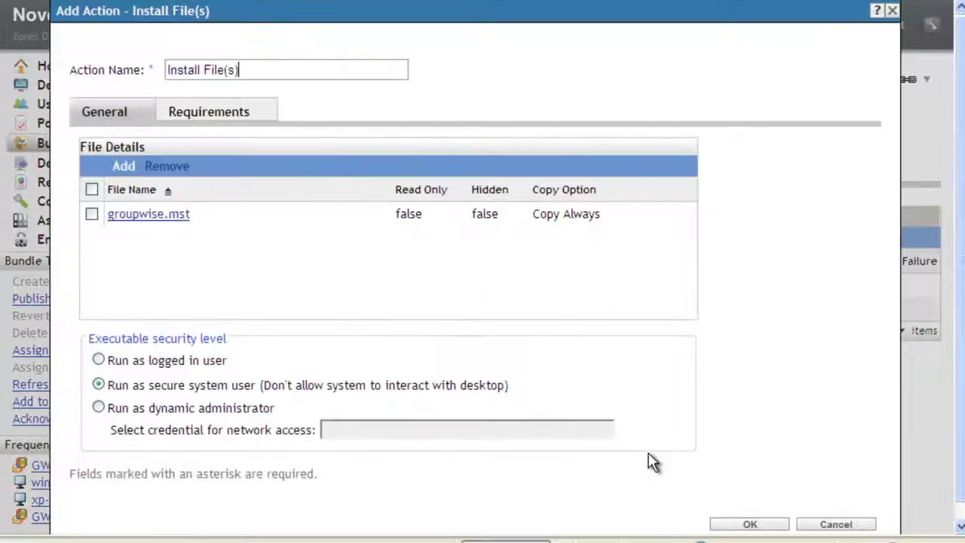
Set the groupwise.mst file action to run as dynamic administrator and save the action
left_click(251, 411)
scroll(404, 353, "down", 1)
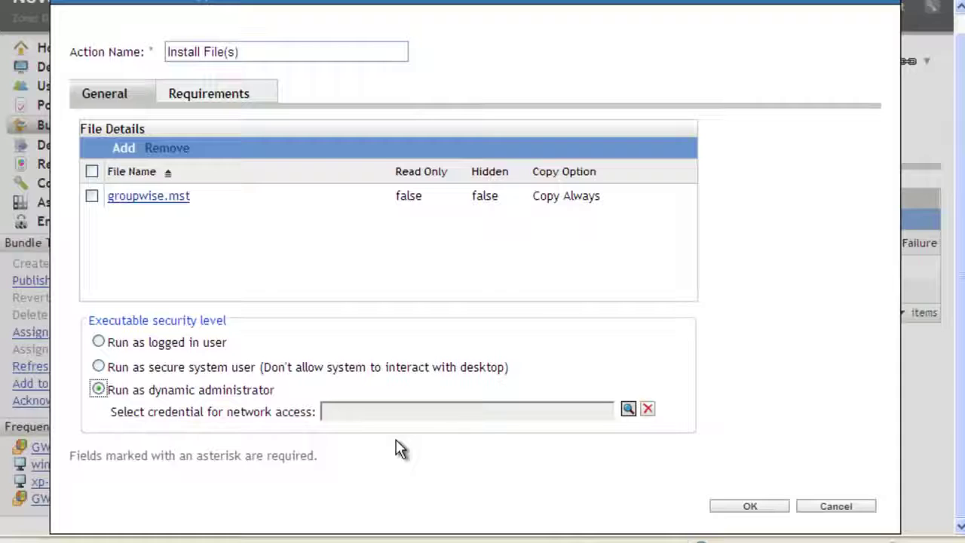
left_click(769, 507)
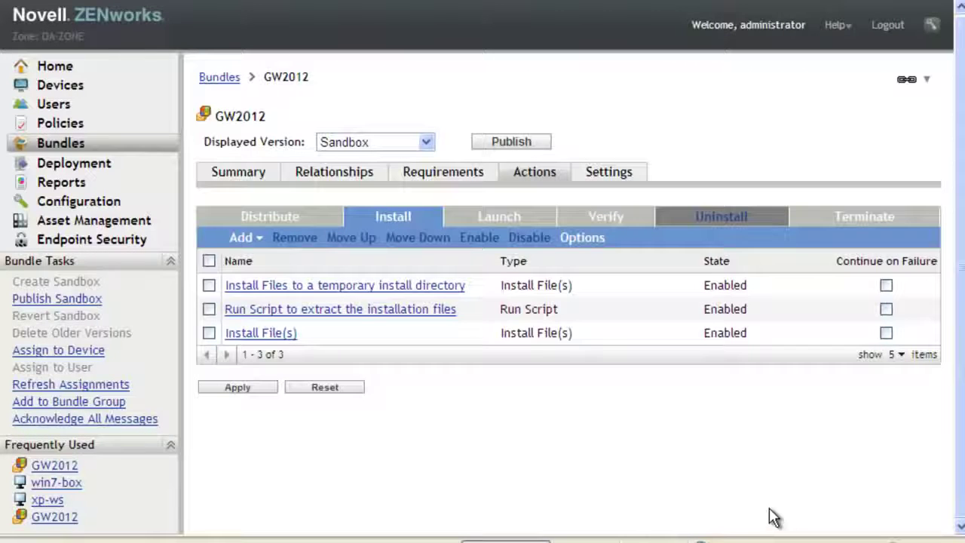
Rename the new Install File(s) action as "copy groupwise.mst for a custom install" and save it
left_click(265, 334)
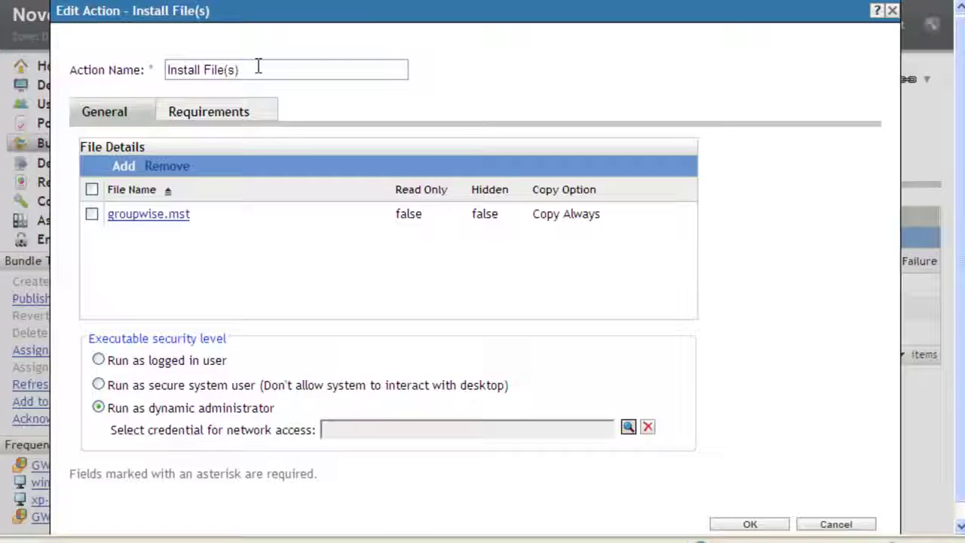
key("BackSpace")
key("BackSpace")
key("BackSpace")
key("BackSpace")
key("BackSpace")
key("BackSpace")
key("BackSpace")
key("BackSpace")
key("BackSpace")
key("BackSpace")
key("BackSpace")
key("BackSpace")
key("BackSpace")
key("BackSpace")
type("co")
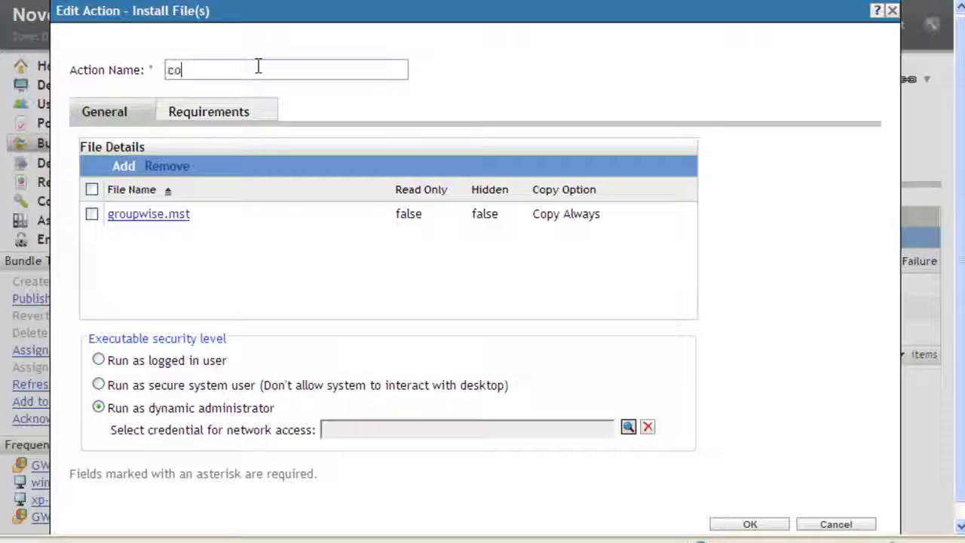
type("py groupwise")
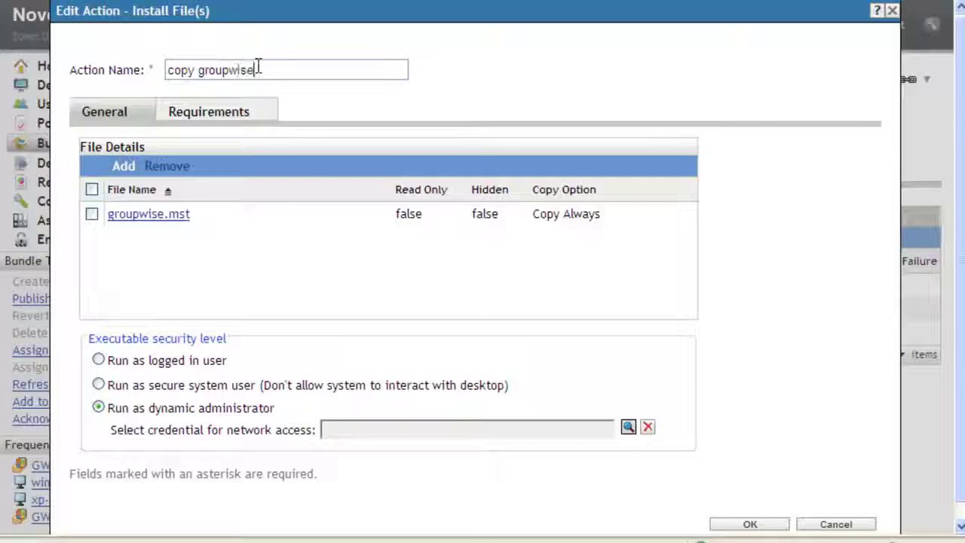
type(".mst")
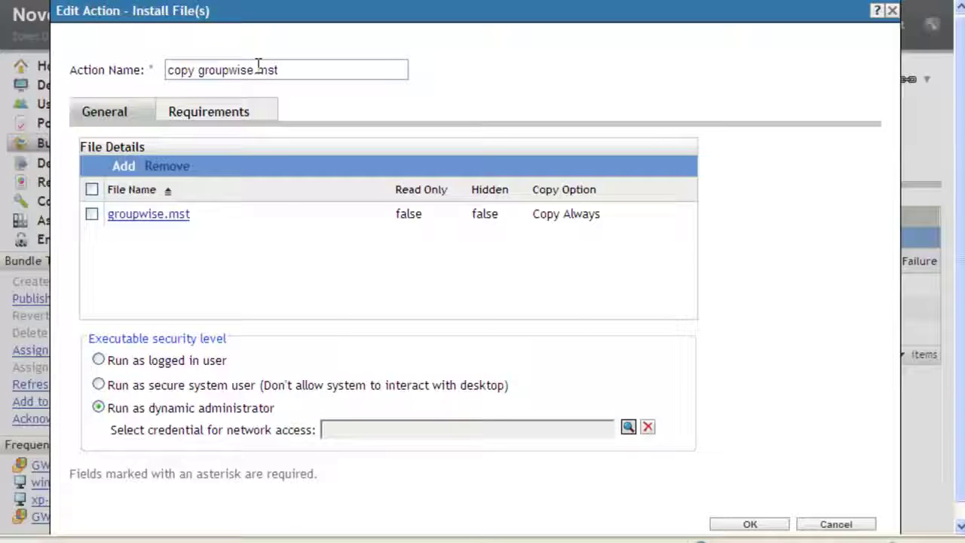
type(" for  ac")
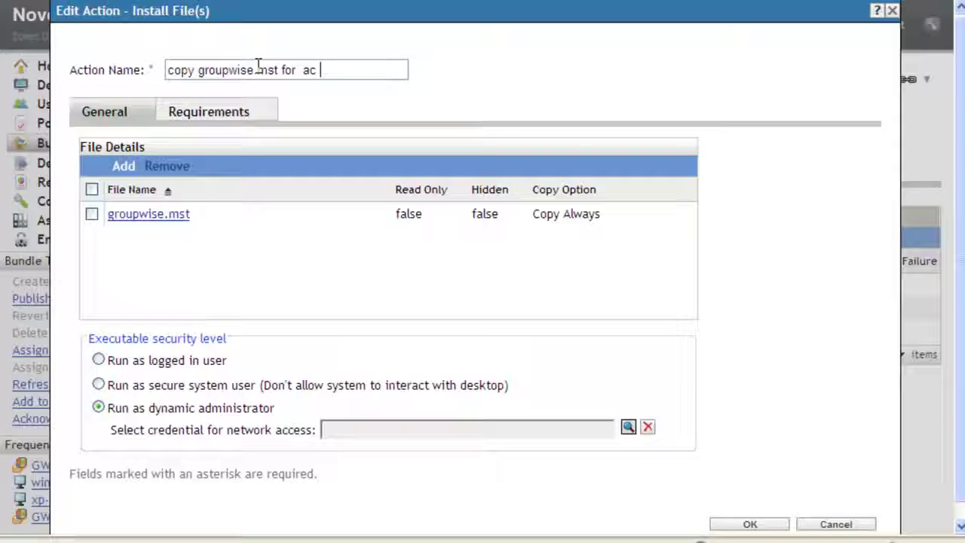
key("BackSpace")
key("BackSpace")
type("a ")
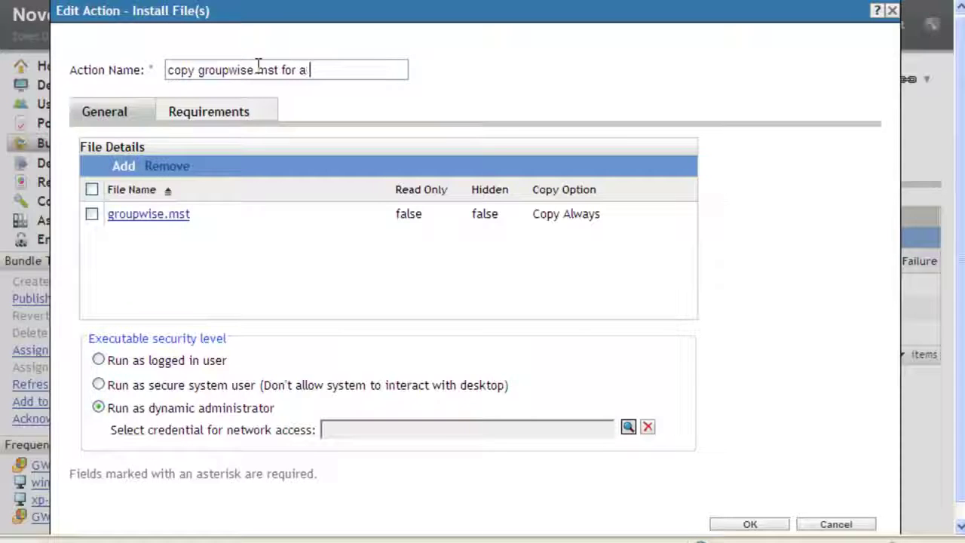
type("custom insta")
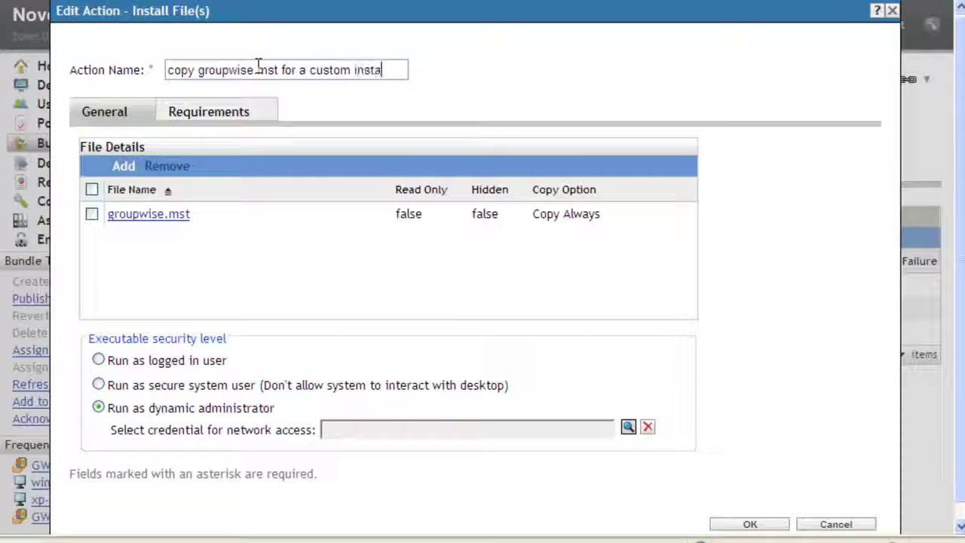
type("ll")
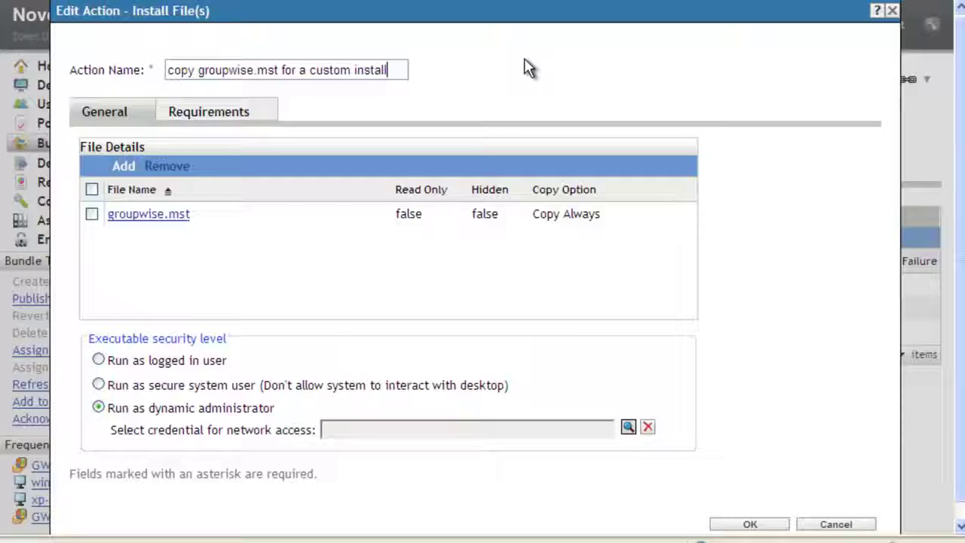
left_click(750, 523)
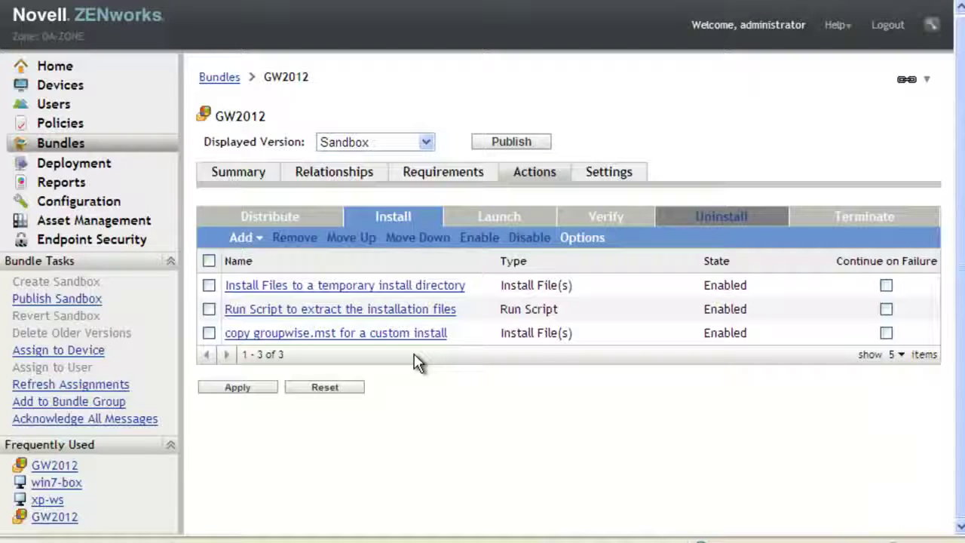
Add a Launch Executable install action named "Launch the install.bat executable"
left_click(257, 238)
scroll(279, 420, "down", 2)
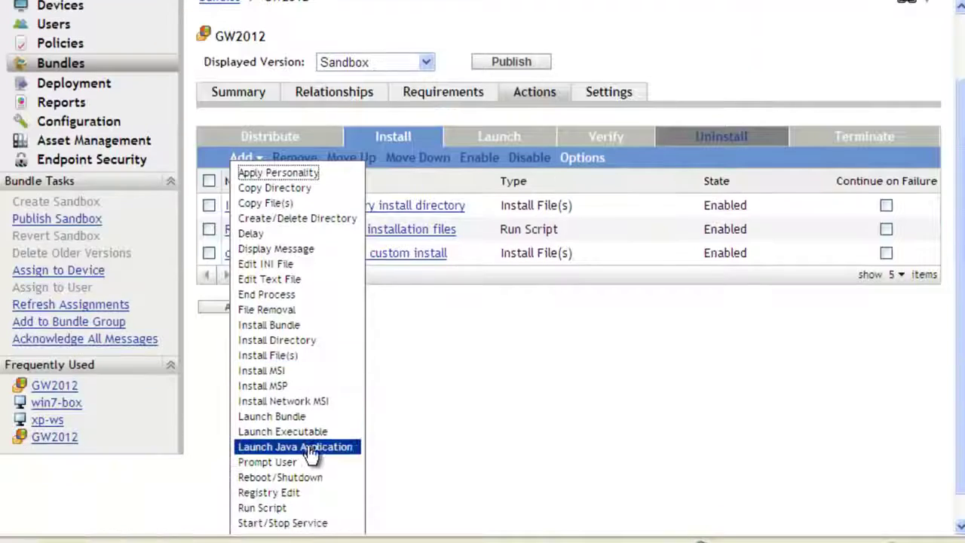
left_click(313, 433)
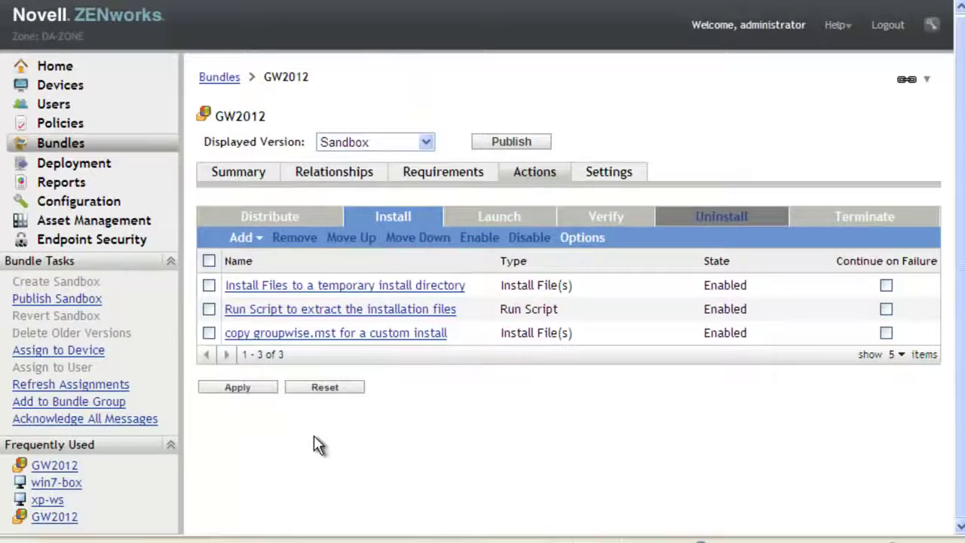
left_click(397, 66)
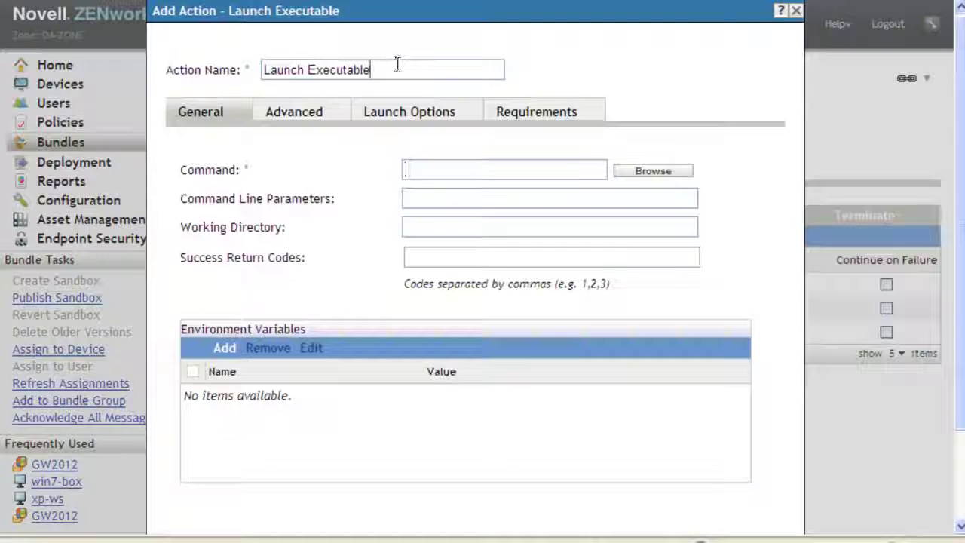
key("BackSpace")
key("BackSpace")
key("BackSpace")
key("BackSpace")
key("BackSpace")
key("BackSpace")
key("BackSpace")
key("BackSpace")
key("BackSpace")
key("BackSpace")
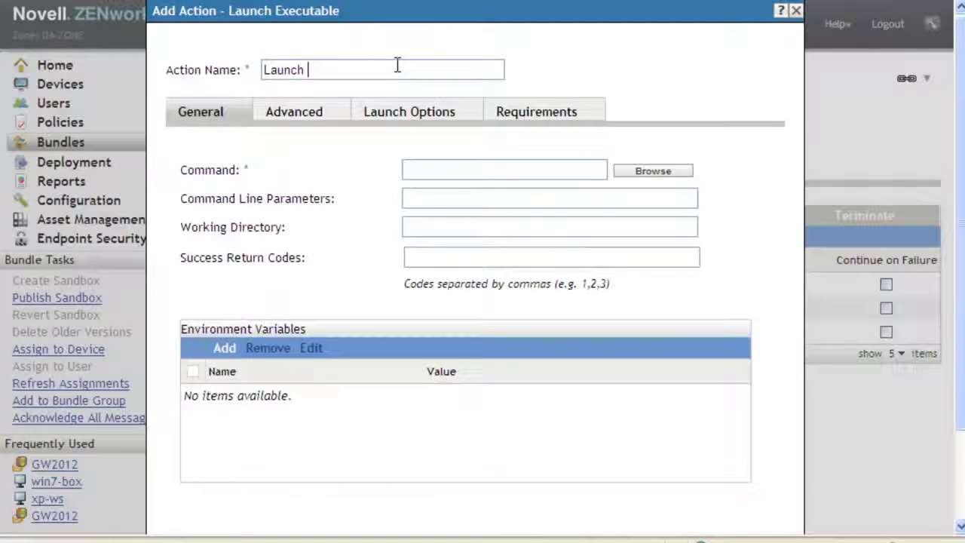
type("teh install ")
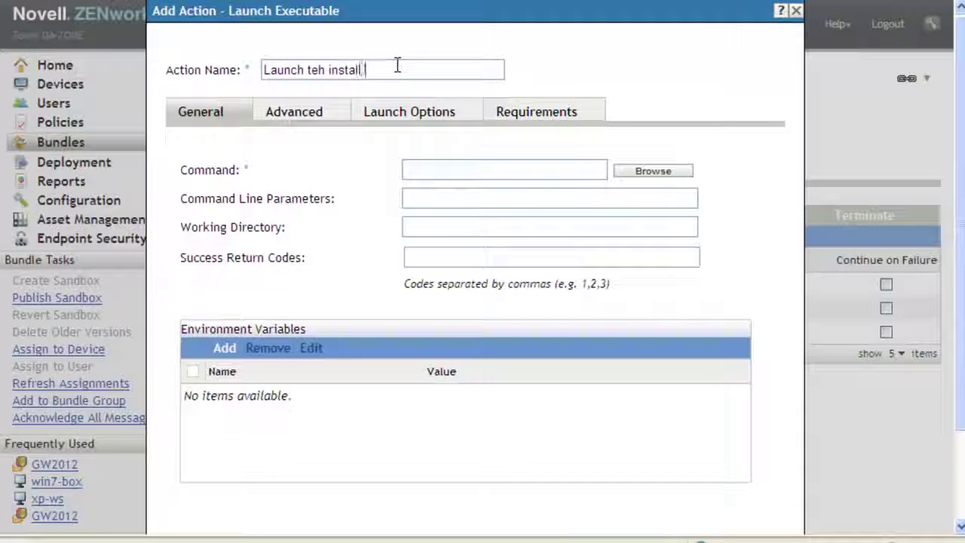
type("bat")
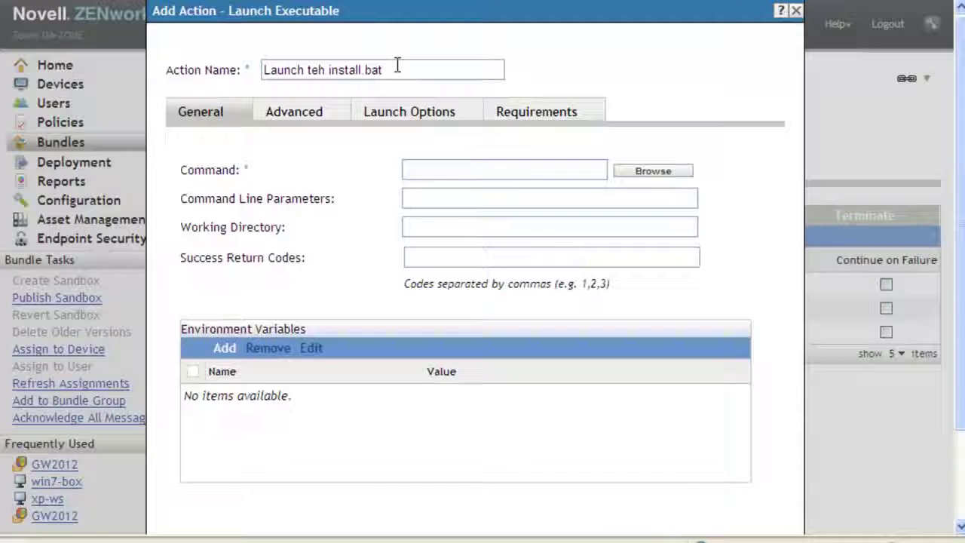
type(" executable")
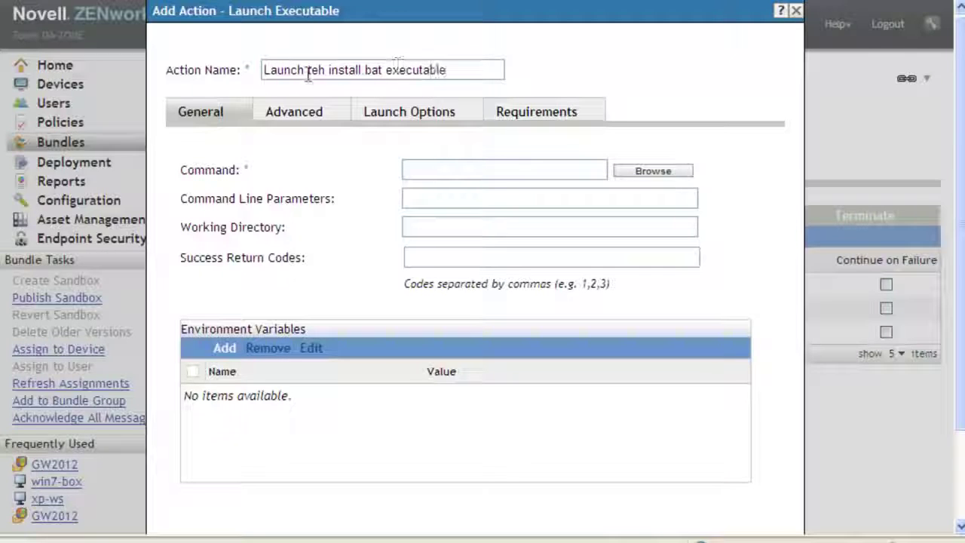
left_click(312, 70)
type("he")
key("Delete")
key("Delete")
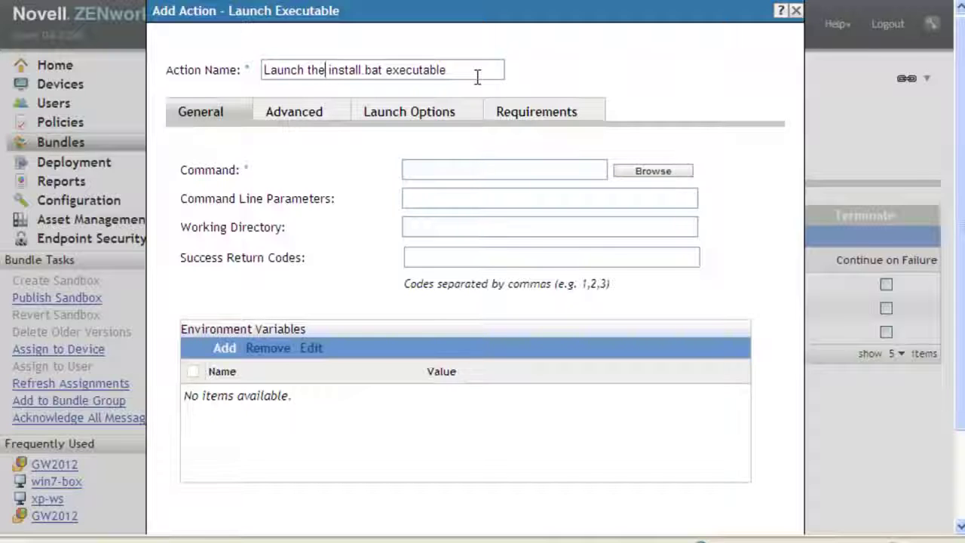
Set the launch action's command to c:\gwclient\win32\install.bat with the command line parameter /silent
left_click(475, 169)
type("c:\\g")
type("wc")
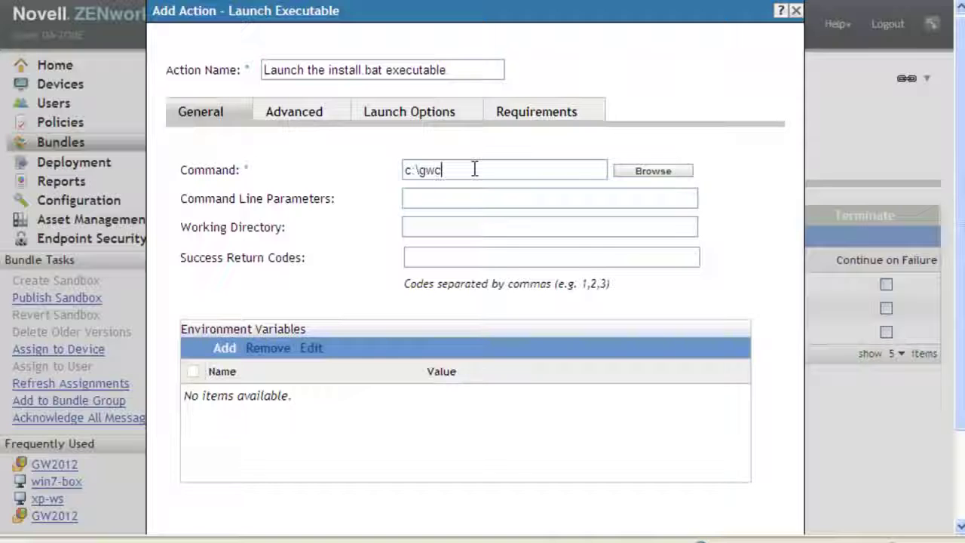
type("lient\\win32")
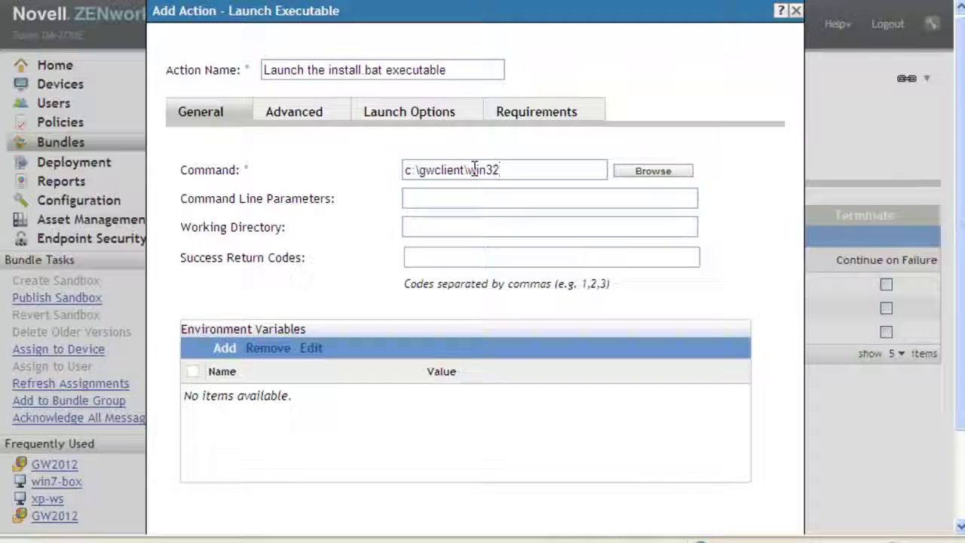
type("\\install.bat")
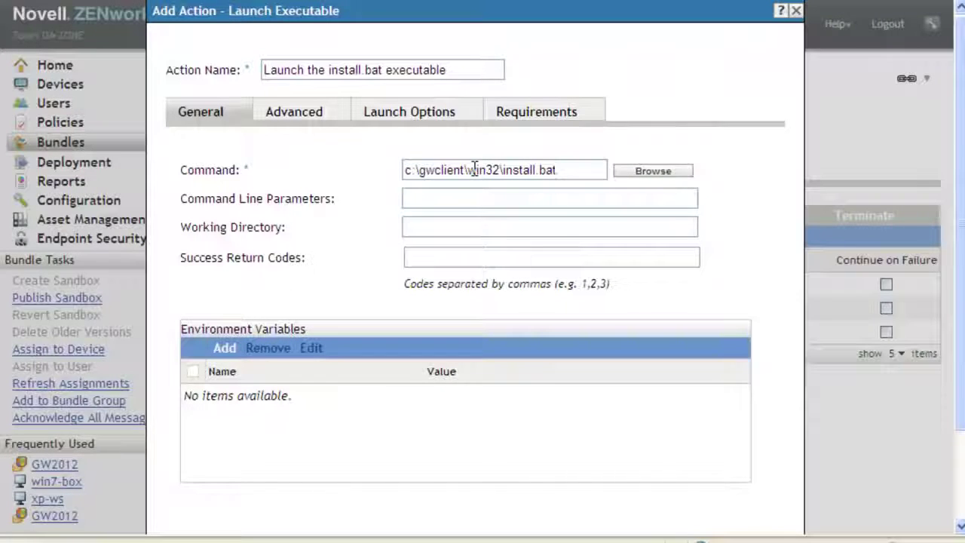
left_click(540, 200)
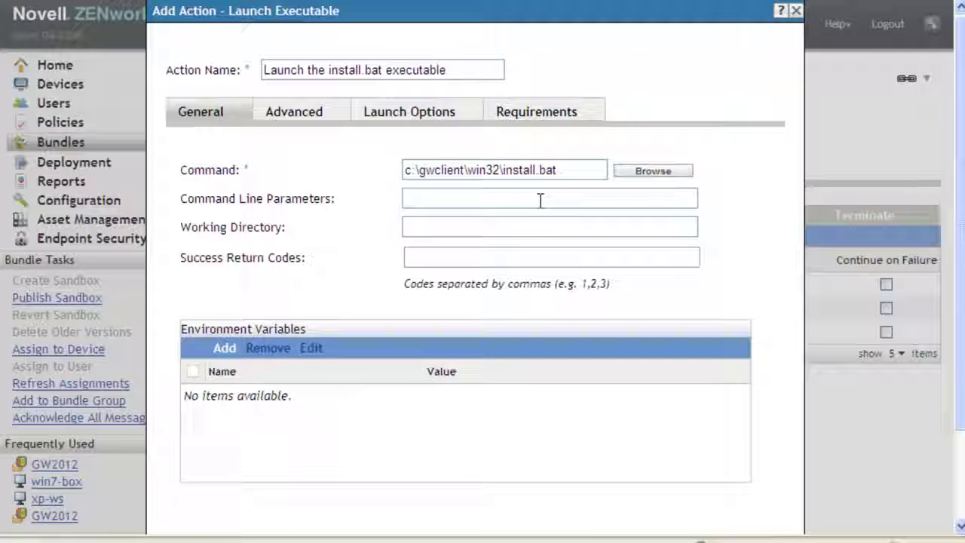
type("/s")
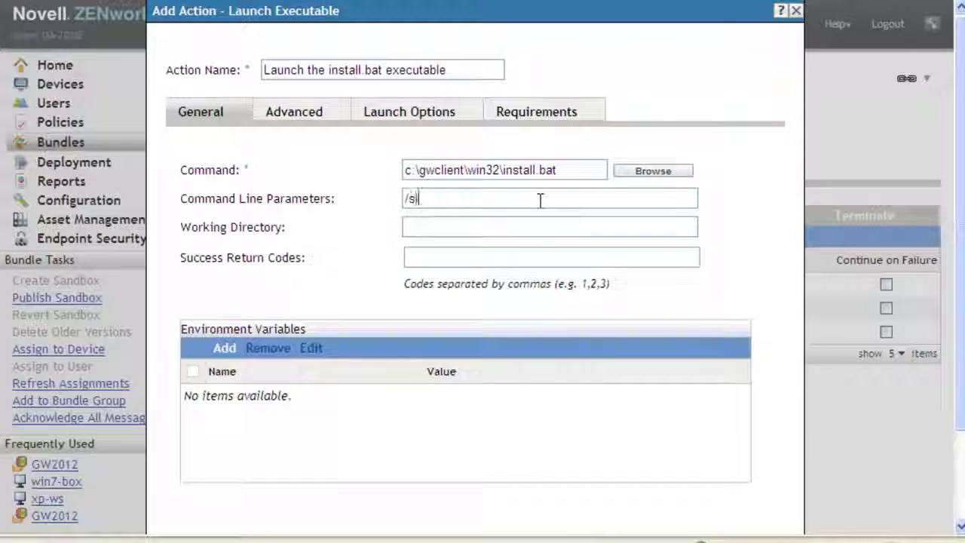
type("ilent")
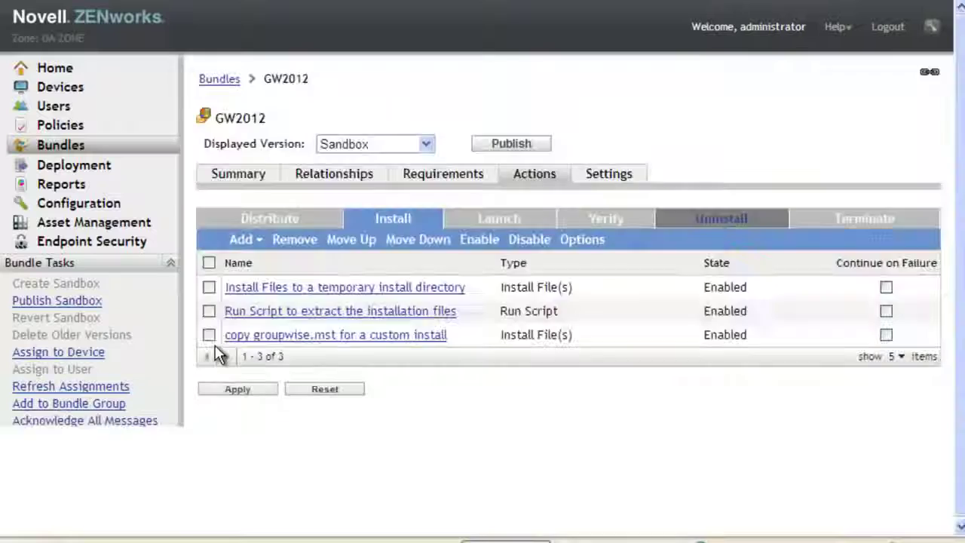
Open a new environment variable entry for the install.bat launch action
left_click(221, 343)
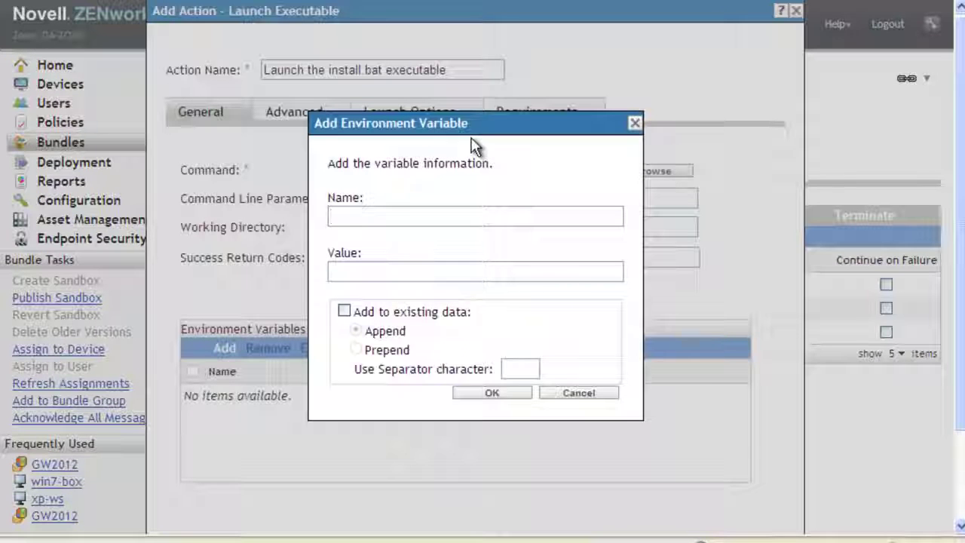